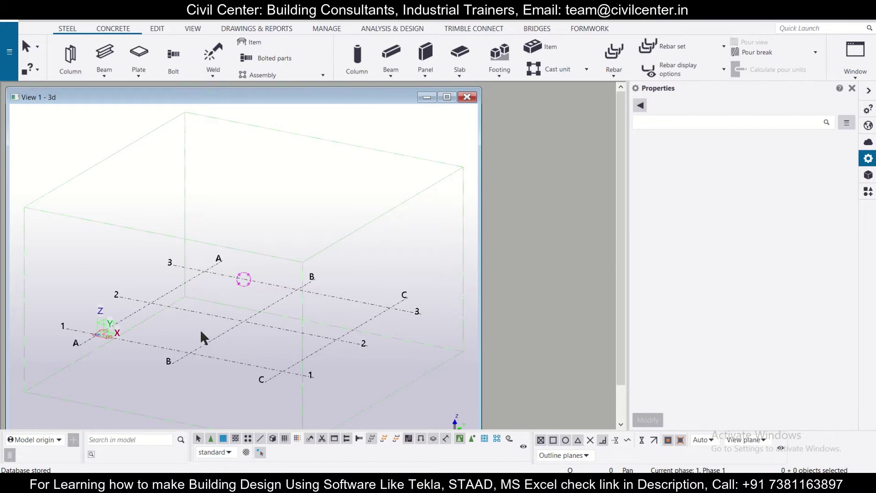
- Select the rectangular grid in the 3D view and set its X coordinates to 0.00 4000
scroll(199, 324, "up", 1)
scroll(199, 324, "down", 1)
middle_click_drag(199, 324, 206, 305)
scroll(213, 271, "up", 1)
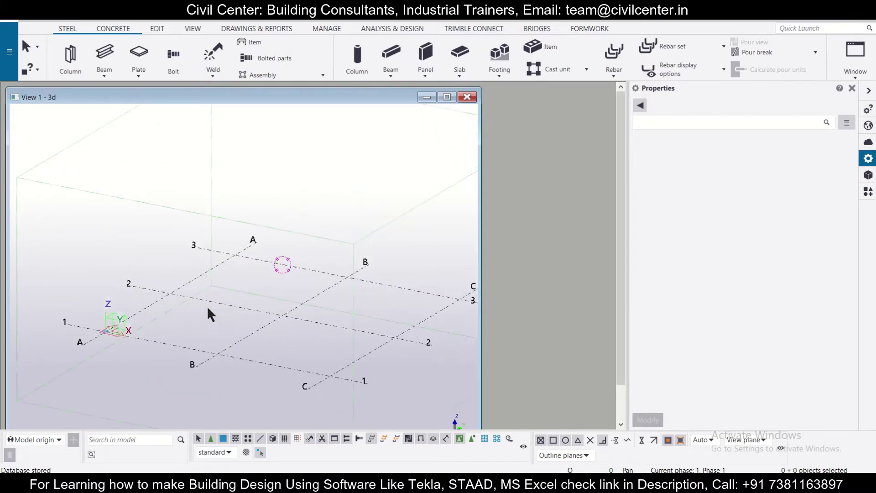
left_click(161, 296)
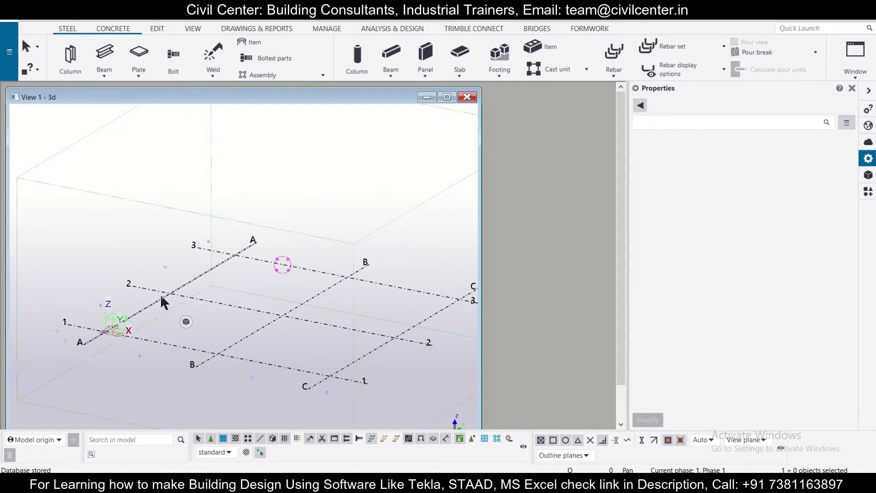
left_click(771, 154)
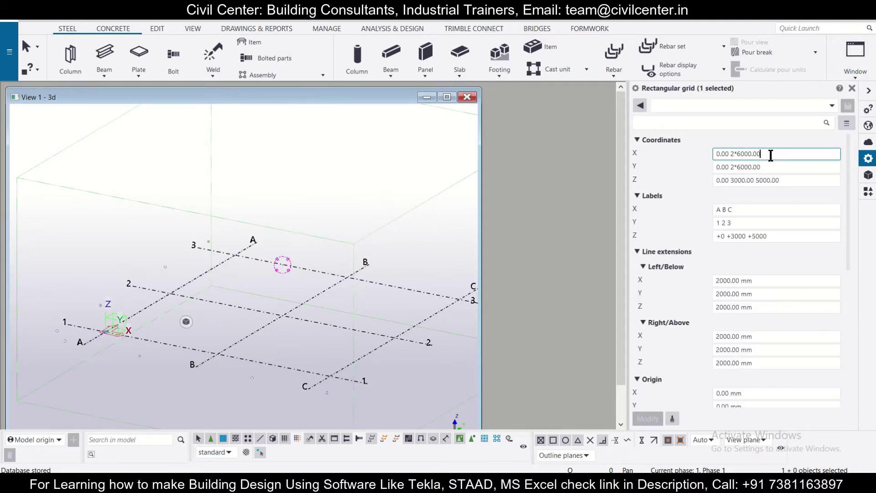
key("shift+Left")
key("shift+Left")
key("shift+Left")
key("shift+Left")
key("shift+Left")
key("shift+Left")
key("shift+Left")
key("shift+Left")
key("shift+Left")
type("40000")
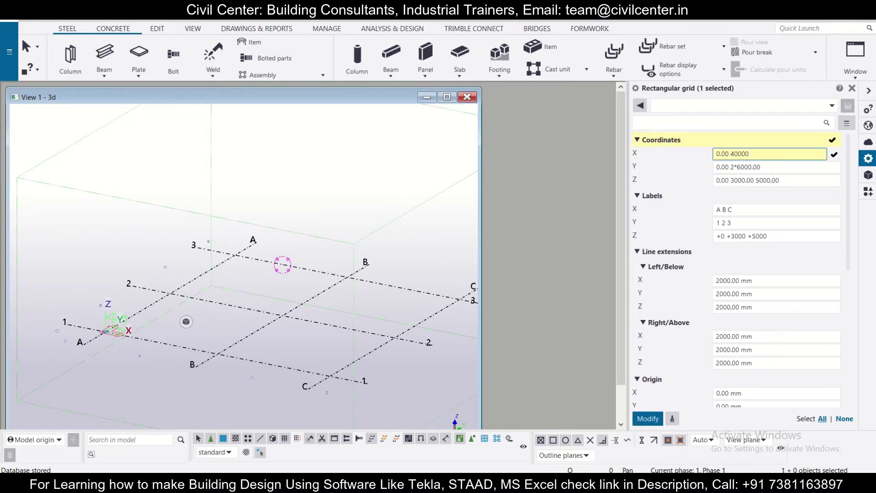
key("BackSpace")
- Set the rectangular grid's Y coordinates to 0.00 4000
left_click(766, 167)
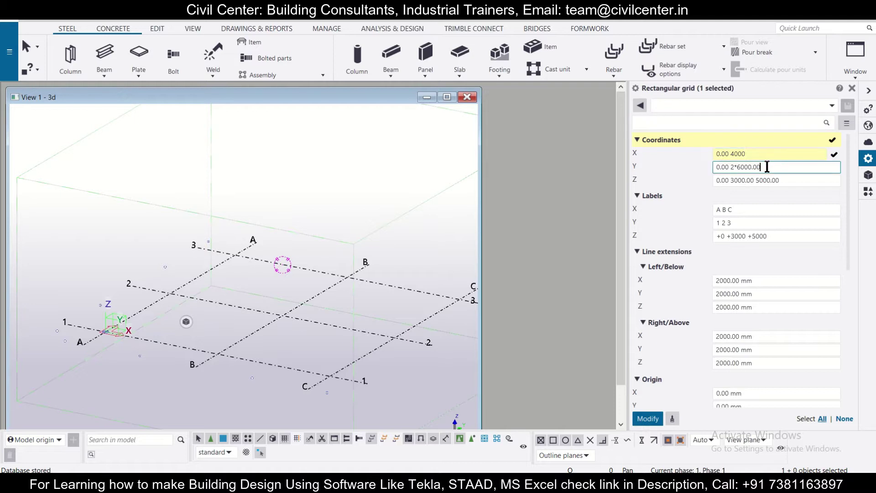
key("shift+Left")
key("shift+Left")
key("shift+Left")
key("shift+Left")
key("shift+Left")
key("shift+Left")
key("shift+Left")
key("shift+Left")
key("shift+Left")
type("4000")
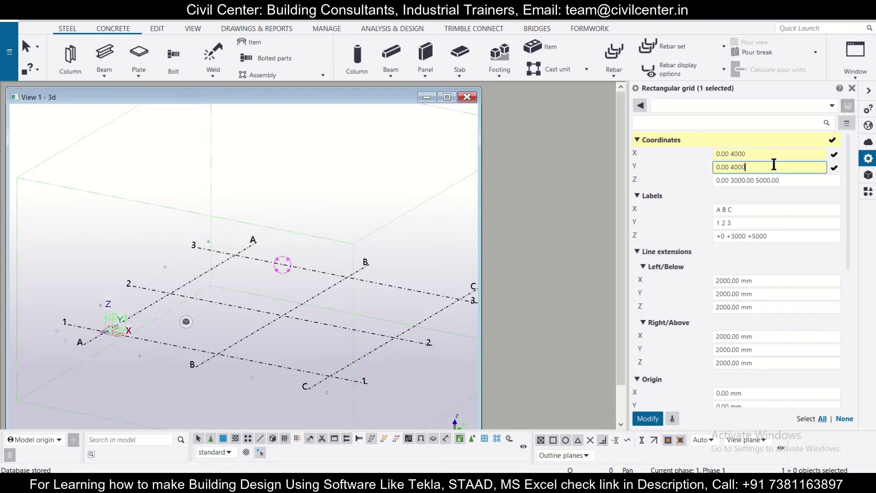
- Change the second Z coordinate of the rectangular grid to 1200.00
left_click(783, 180)
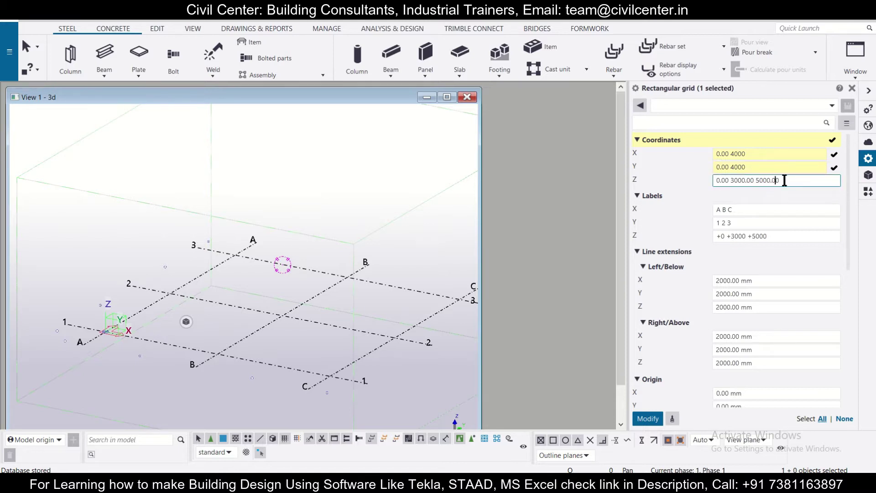
key("Left")
key("Left")
key("Left")
key("Left")
key("Left")
key("Left")
key("Left")
key("Left")
key("Left")
key("Left")
key("Left")
key("shift+Left")
key("shift+Left")
key("shift+Left")
key("shift+Left")
type("1200")
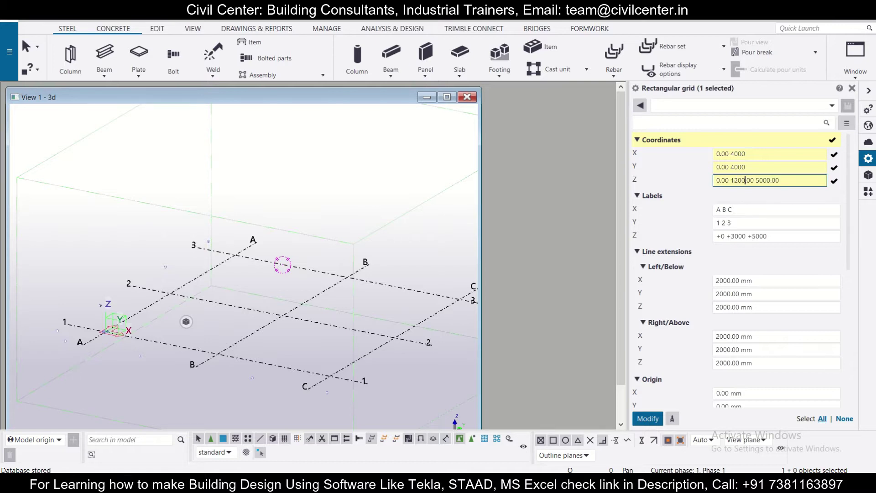
- Change the third Z coordinate of the rectangular grid to 4200.00
key("Right")
key("Right")
key("Right")
key("Right")
key("Right")
key("Right")
key("Right")
key("Right")
key("shift+Left")
key("shift+Left")
key("shift+Left")
key("shift+Left")
type("4200")
left_click(781, 180)
- Reduce the grid labels to A B for the X direction and 1 2 for the Y direction
left_click(771, 207)
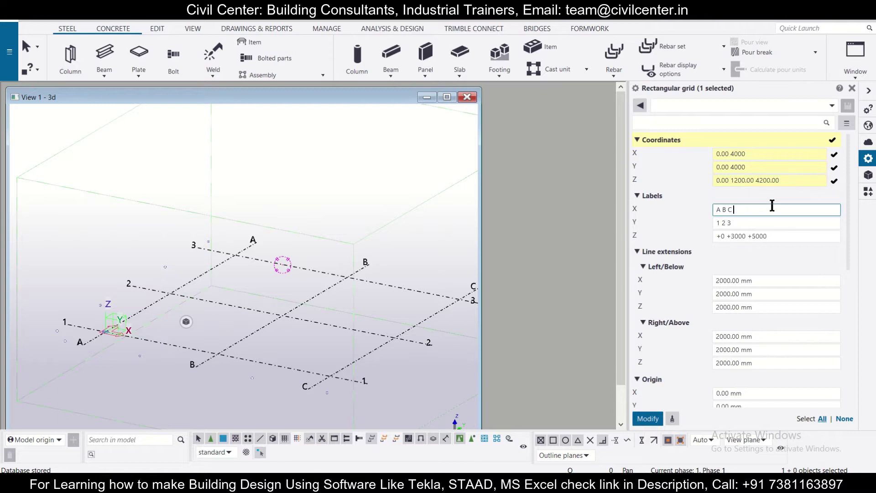
key("BackSpace")
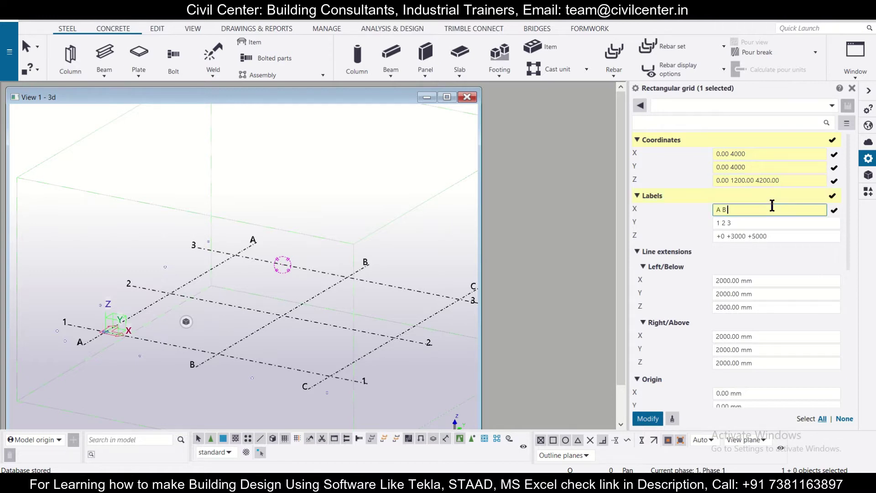
left_click(768, 222)
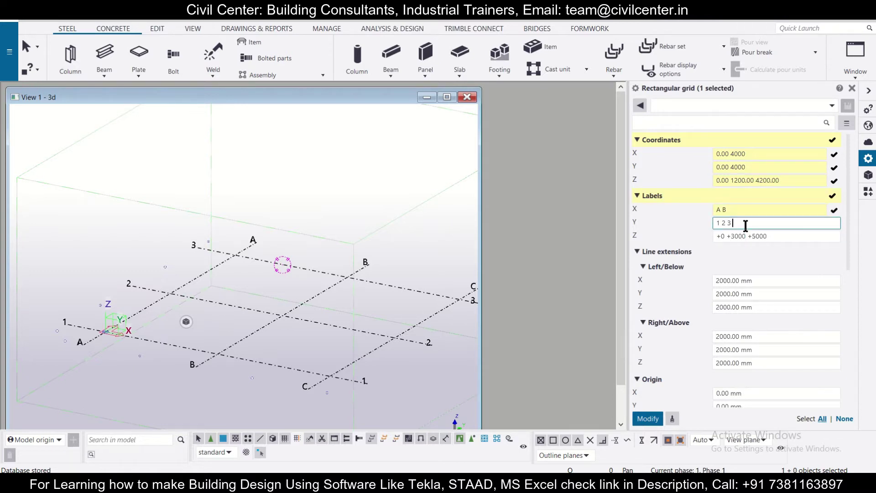
key("BackSpace")
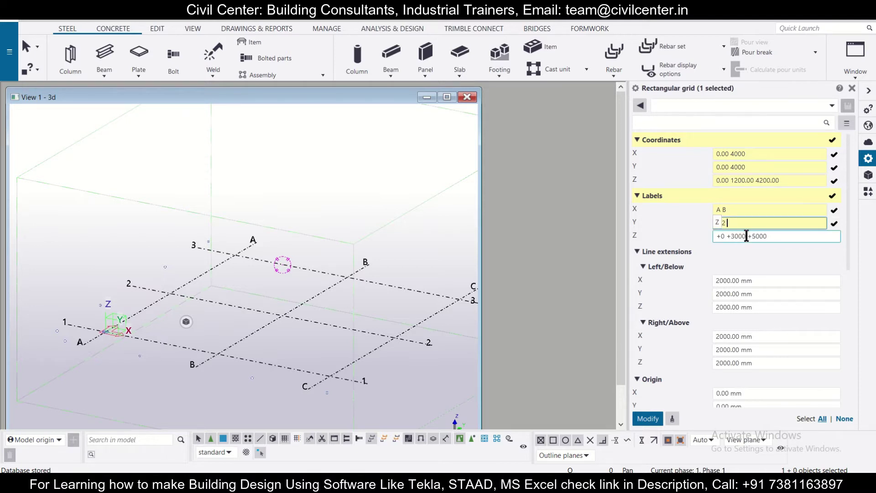
- Set the grid's Z labels to +0 +1200 +4200 and apply the changed properties to the grid
left_click(745, 236)
key("BackSpace")
key("BackSpace")
key("BackSpace")
key("BackSpace")
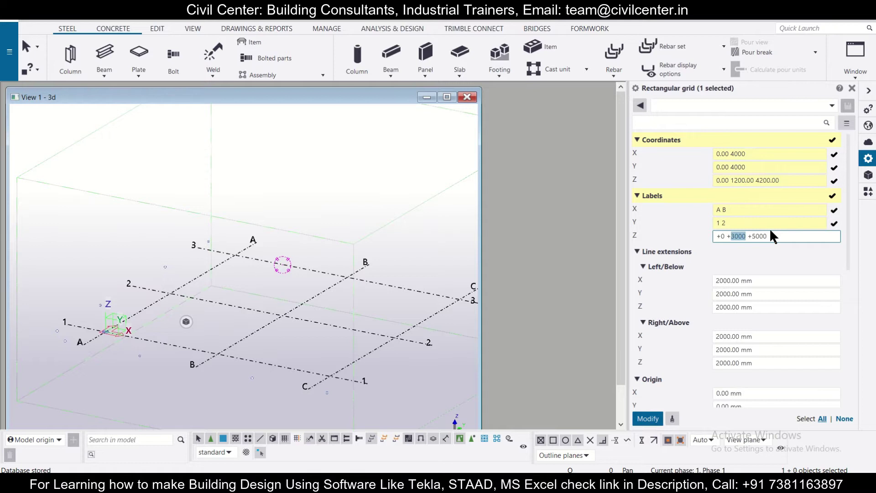
type("1200")
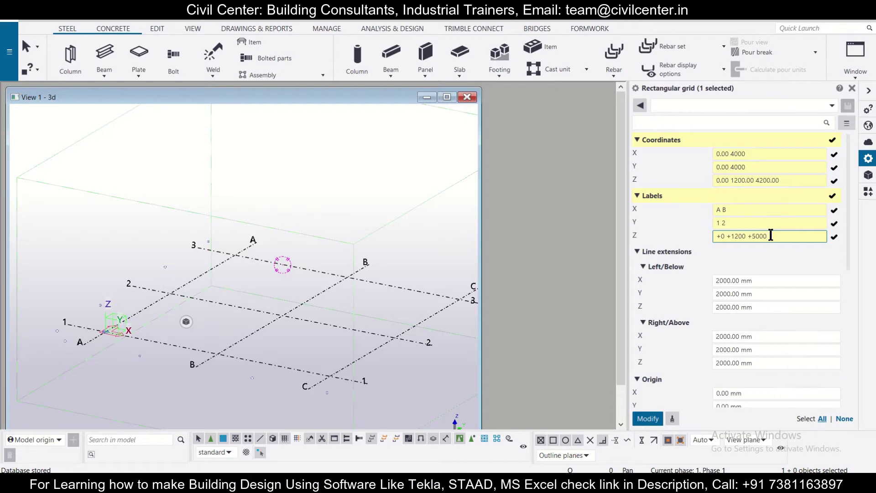
key("shift+Left")
key("shift+Left")
key("shift+Left")
key("shift+Left")
type("300")
type("0")
key("shift+Left")
key("shift+Left")
key("shift+Left")
key("shift+Left")
type("4200")
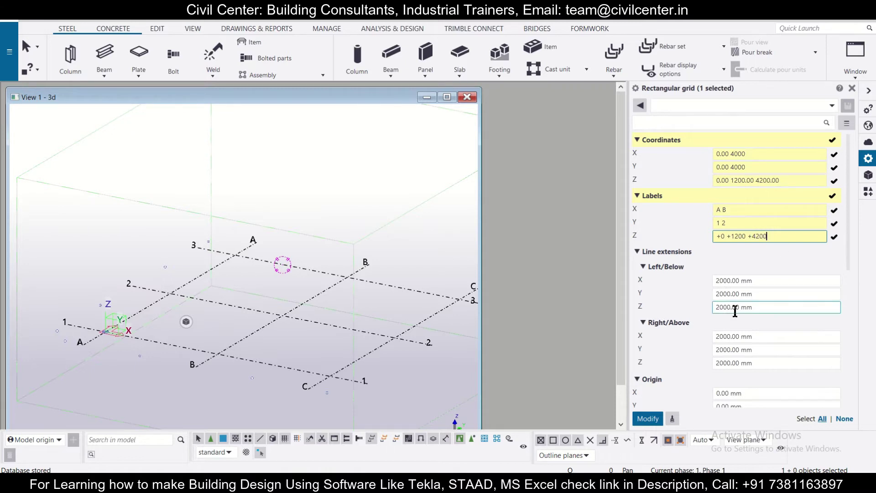
left_click(648, 419)
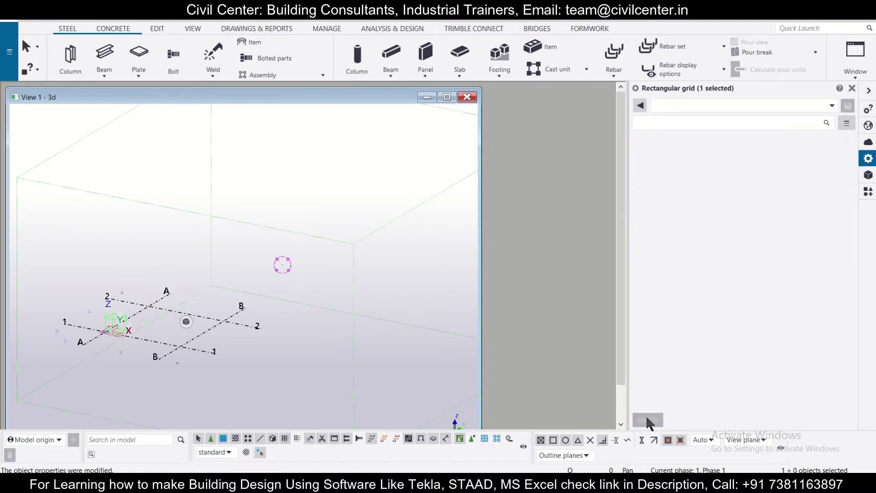
- Create all plan and elevation views along the grid lines with the standard settings
scroll(303, 384, "down", 2)
scroll(224, 315, "up", 2)
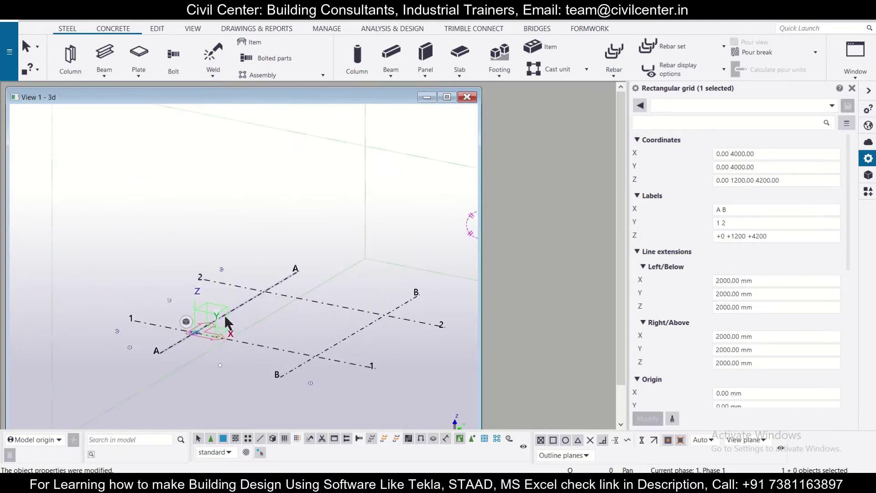
right_click(388, 331)
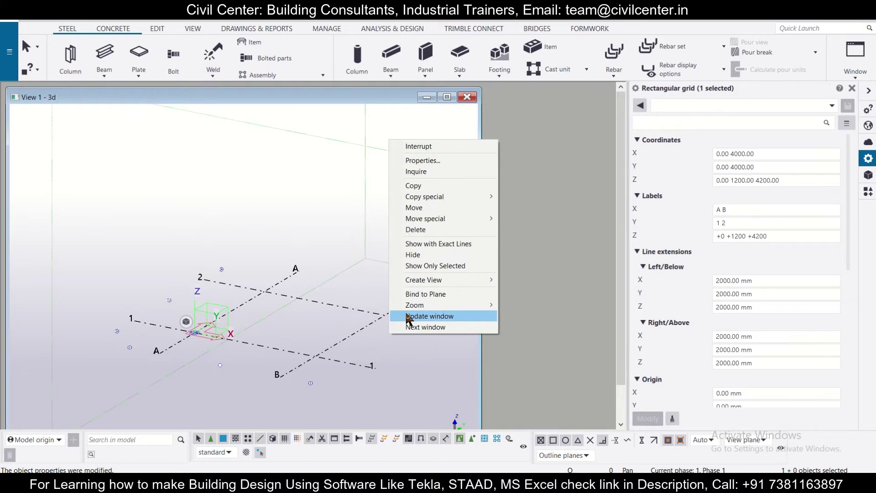
mouse_move(436, 280)
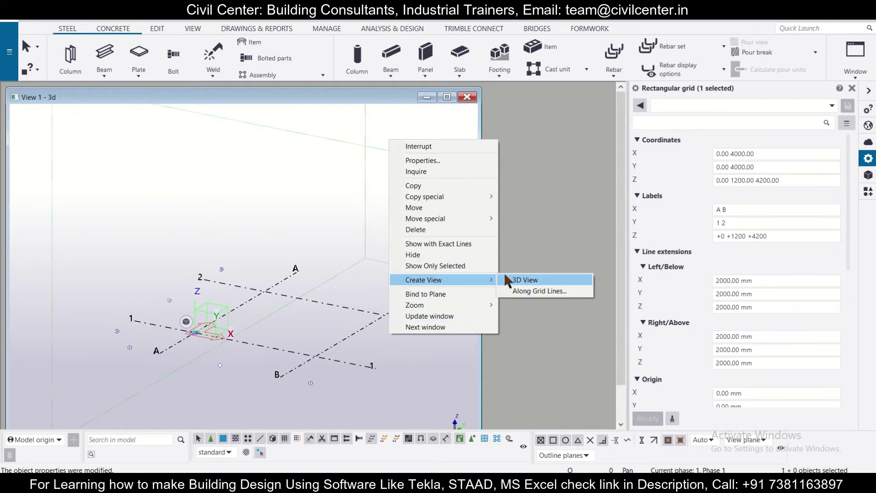
left_click(529, 291)
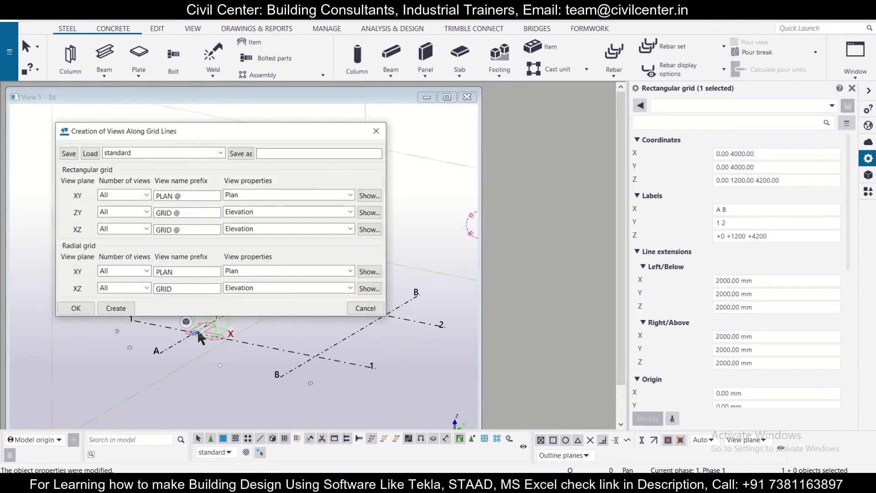
left_click(114, 309)
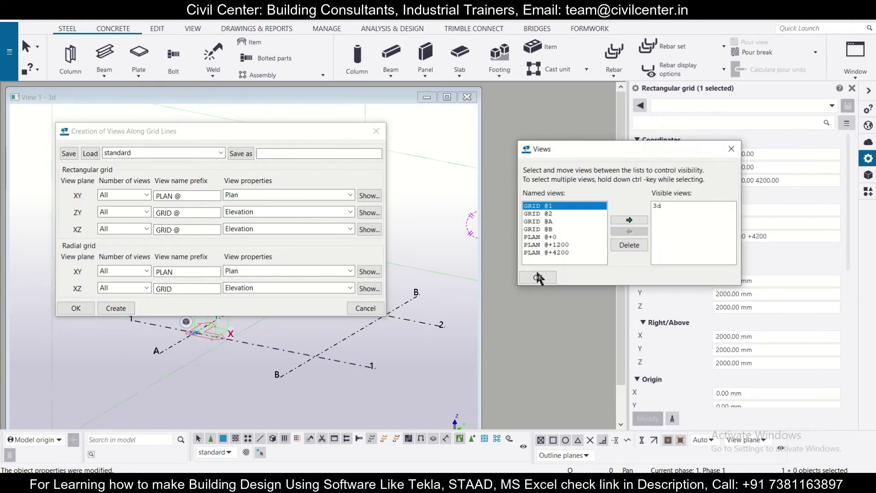
left_click(376, 130)
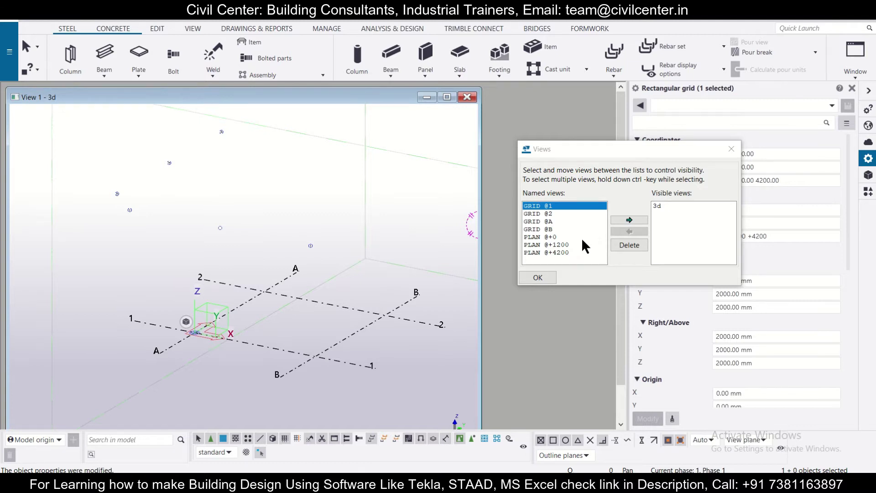
- Make the PLAN @+1200 view visible alongside the 3d view
left_click(567, 245)
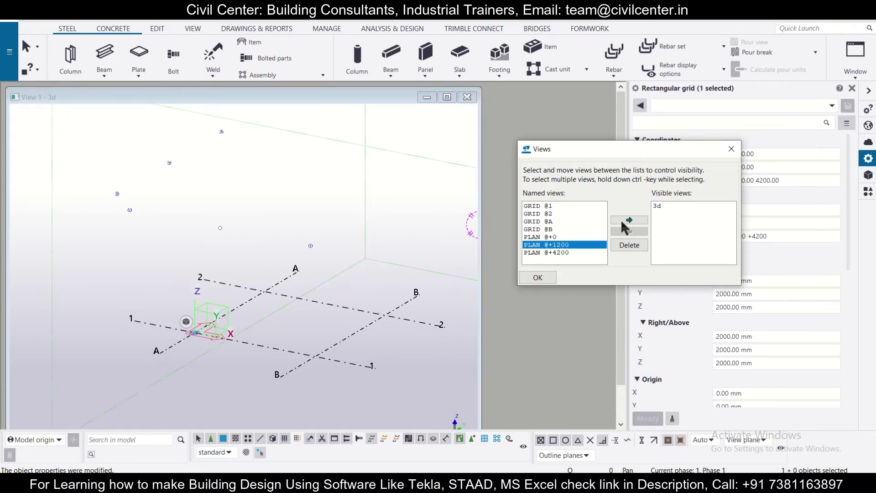
left_click(628, 220)
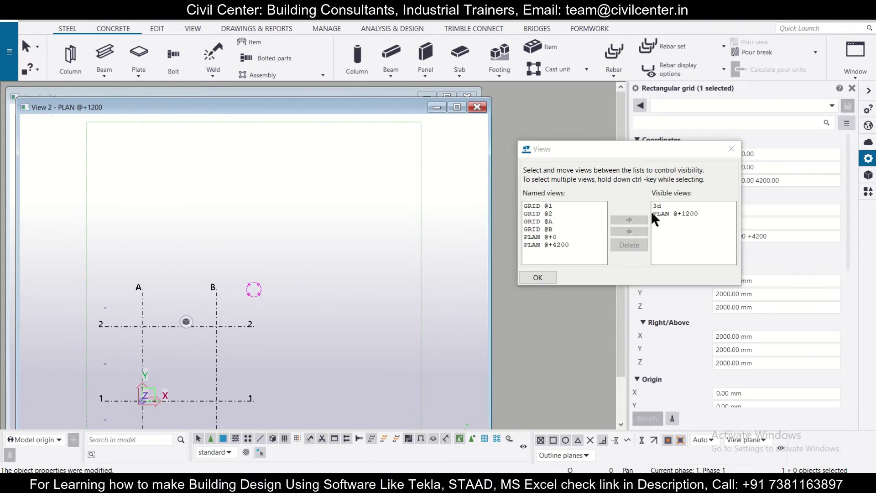
left_click(537, 278)
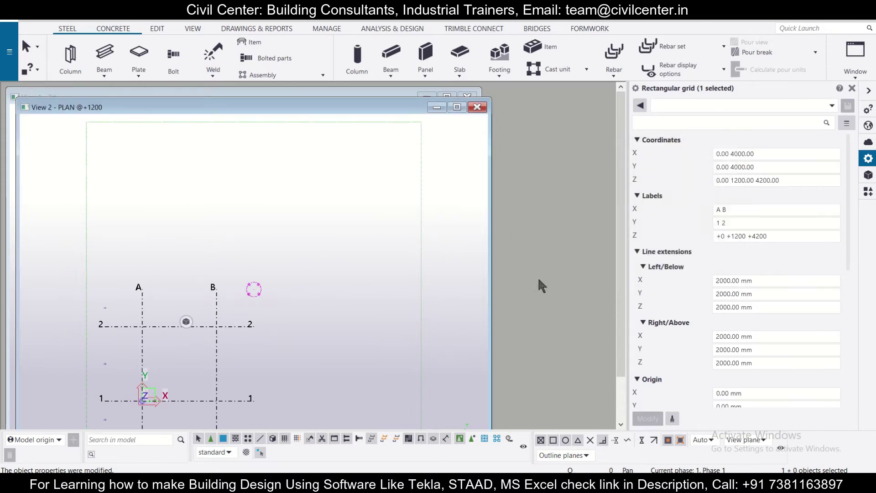
- Tile the two open views vertically and deselect the grid
left_click(855, 67)
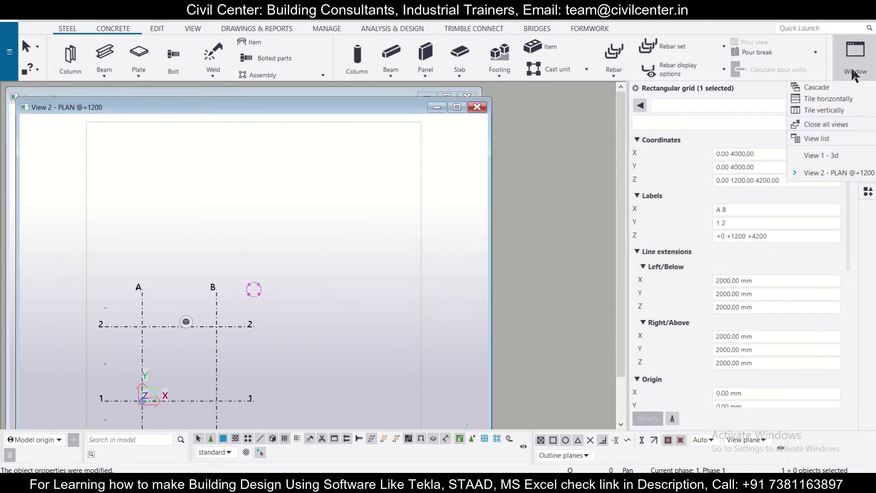
left_click(826, 109)
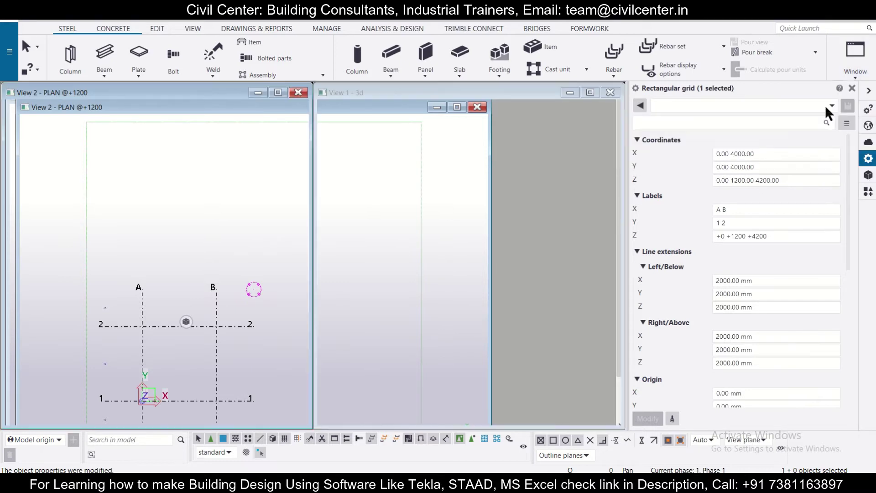
scroll(76, 324, "up", 4)
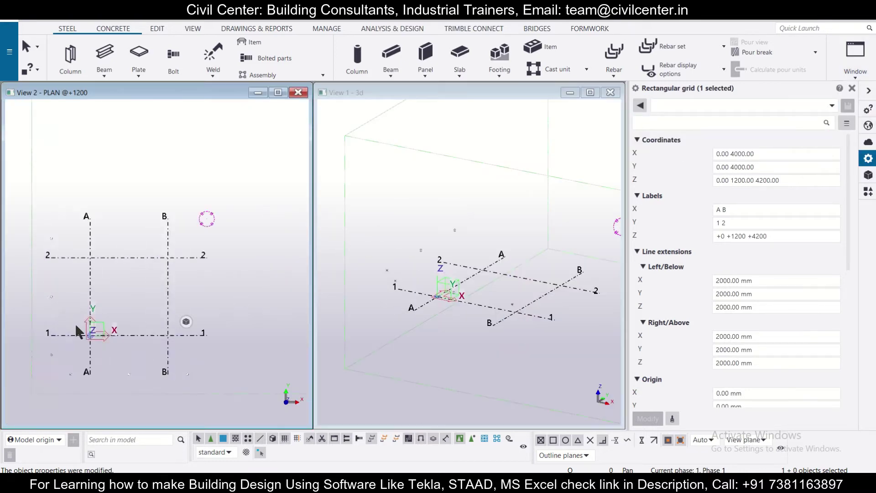
left_click(174, 261)
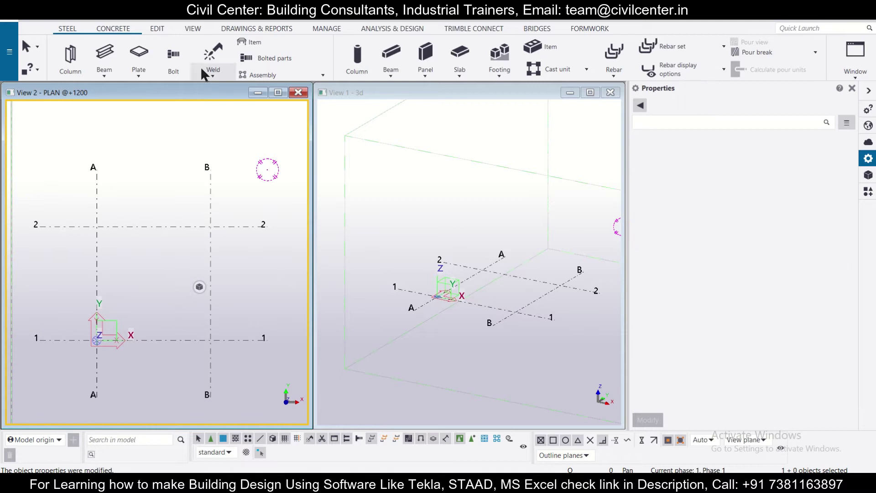
- Start a steel column and choose ISMB300 as its profile from the IS808:1989 I profiles
left_click(70, 62)
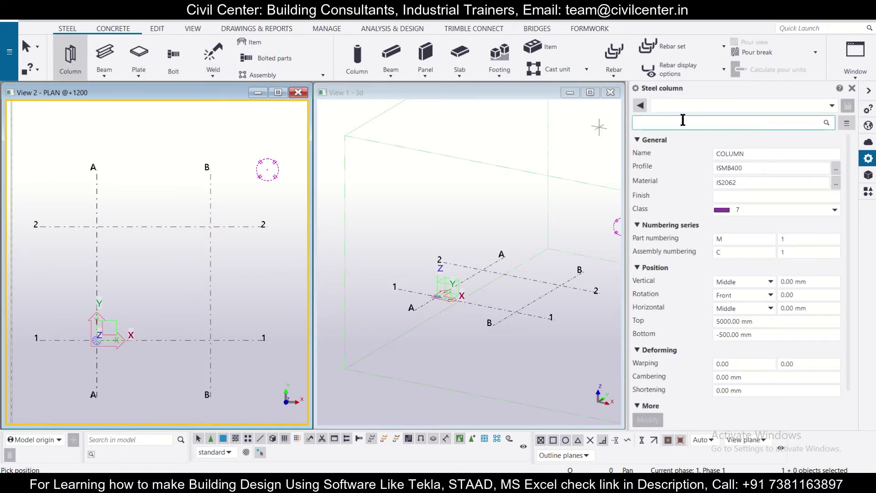
left_click(835, 169)
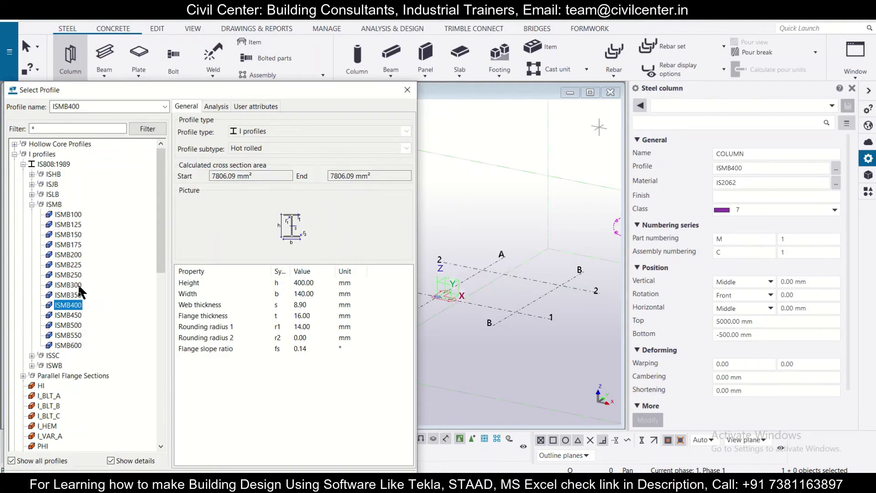
left_click(78, 285)
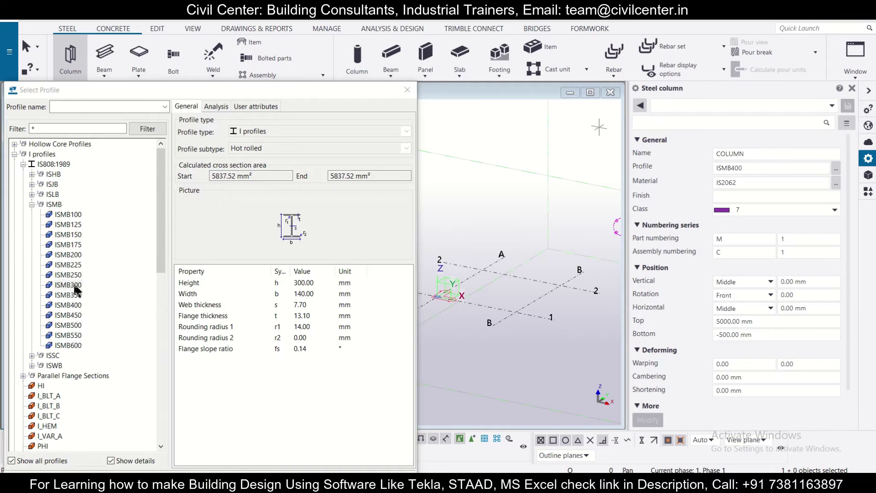
double_click(73, 285)
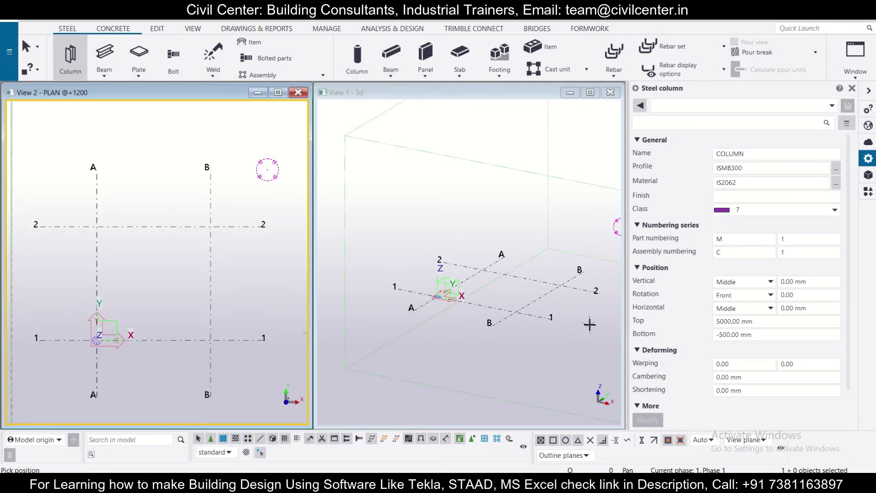
- Set the steel column's top level to 4200 mm
left_click(766, 318)
key("shift+Home")
type("4")
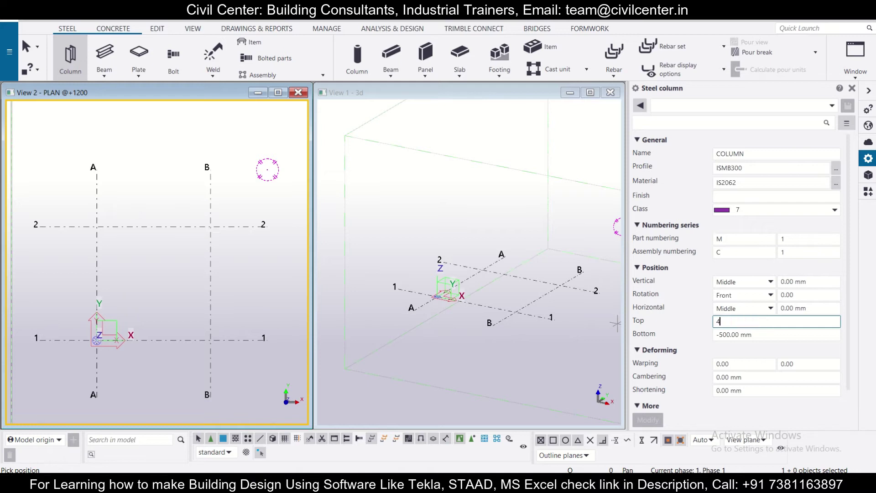
type("200")
key("Tab")
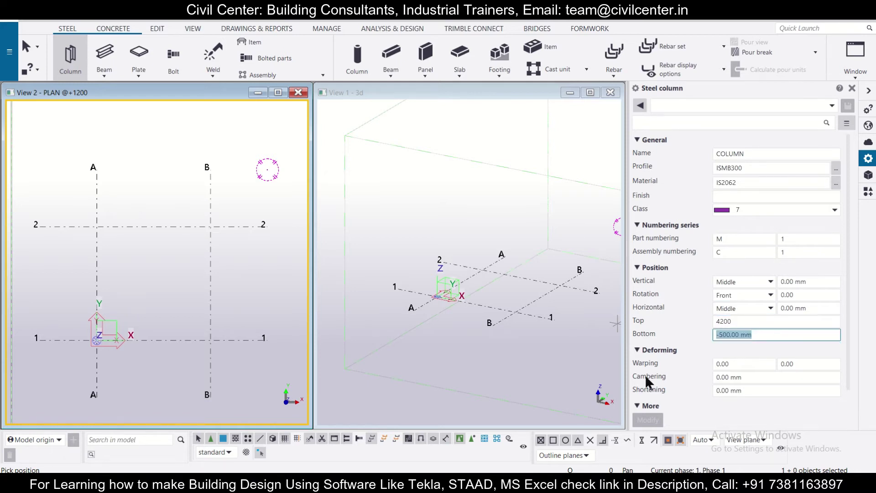
- Set the column's bottom level to 0, place it at grid intersection A-2 and expand the view depth to include it
type("0")
left_click(99, 231)
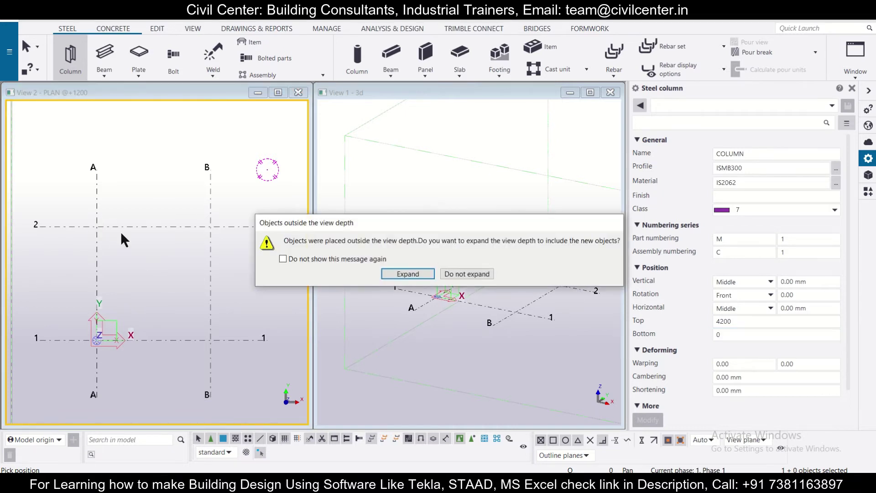
left_click(409, 274)
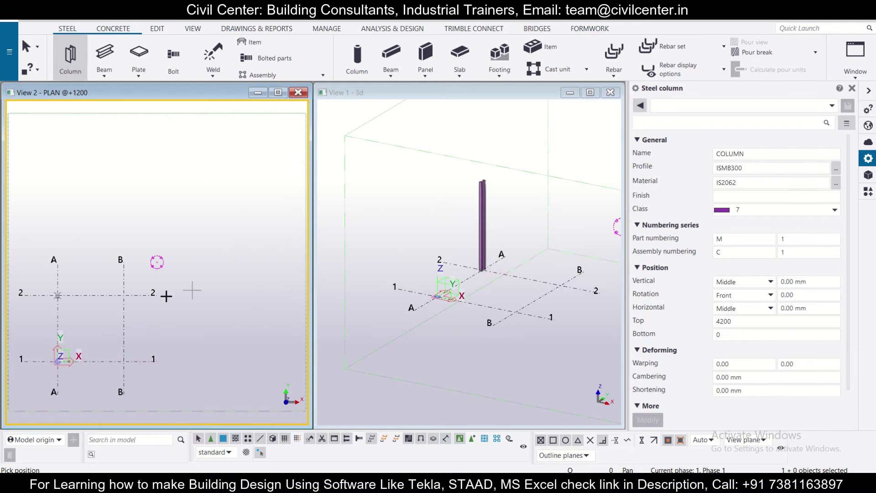
- Place the same steel columns at grid intersections B-2, B-1 and A-1 in the plan view and end the column command
scroll(123, 305, "up", 2)
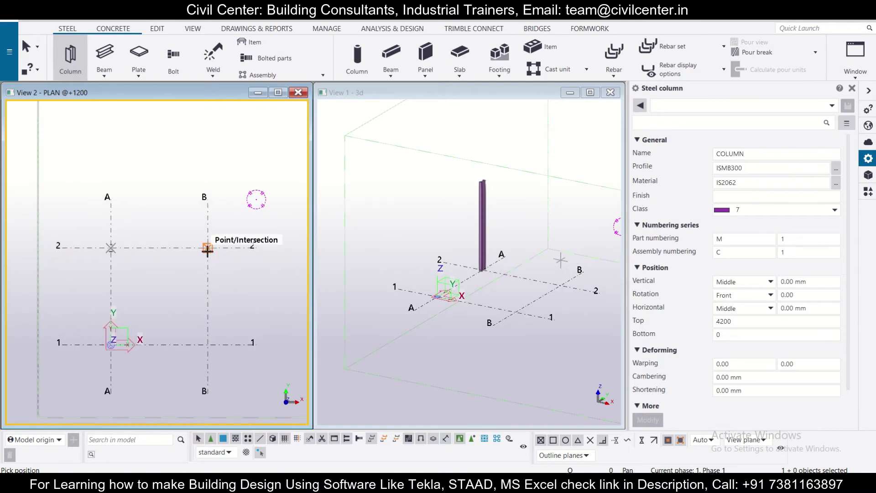
left_click(208, 249)
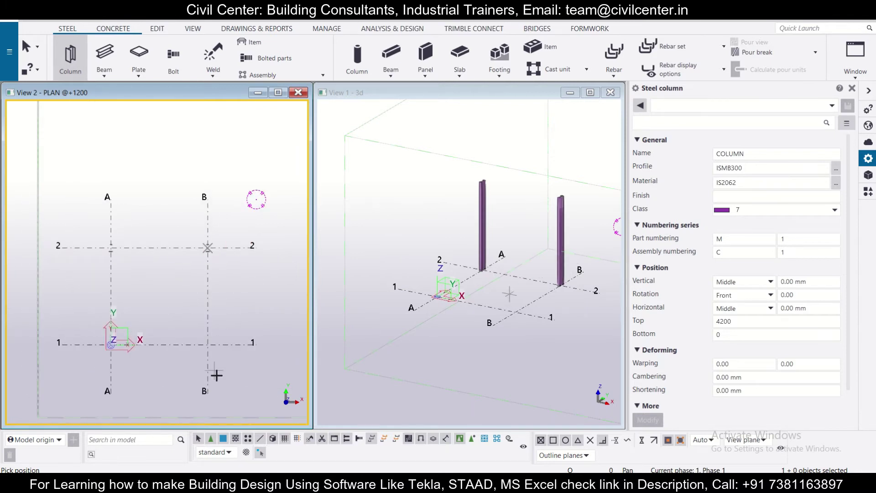
left_click(208, 344)
left_click(110, 345)
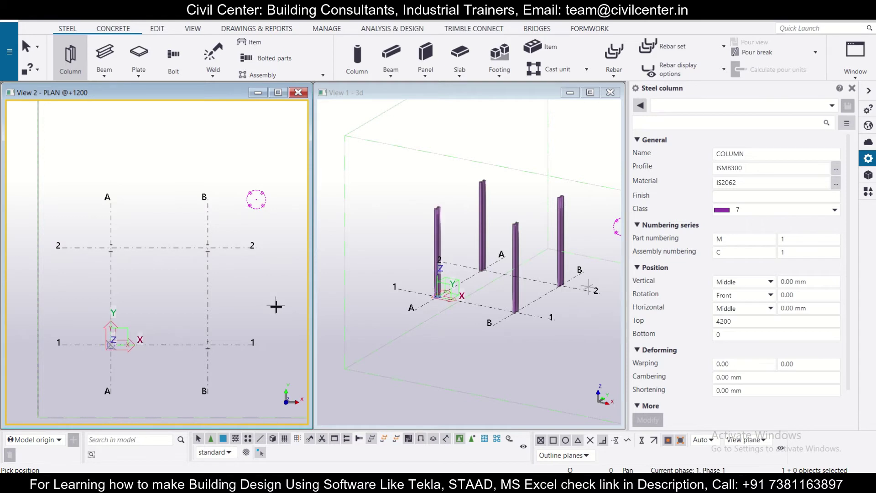
scroll(269, 307, "up", 1)
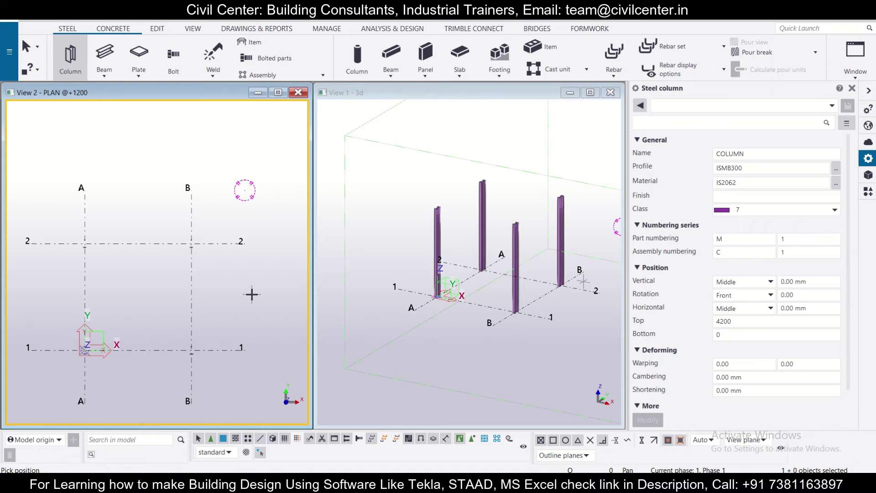
right_click(226, 291)
key("Escape")
right_click(231, 292)
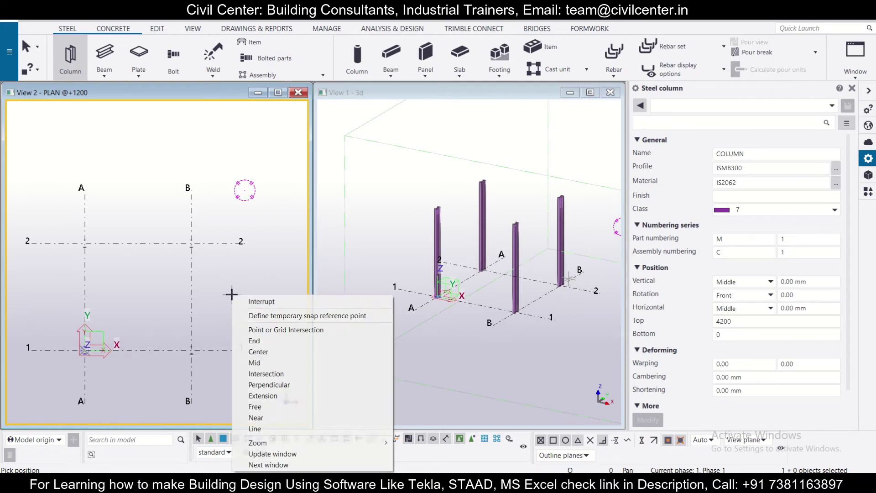
left_click(242, 300)
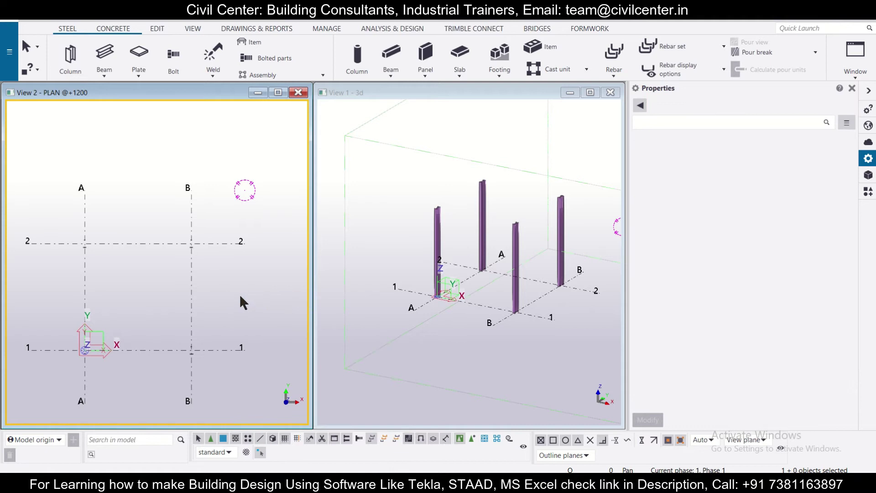
- Model steel beams in the PLAN @+1200 view along grid line 2 from A to B and along grid line B from 2 to 1
scroll(178, 311, "up", 1)
scroll(443, 270, "up", 3)
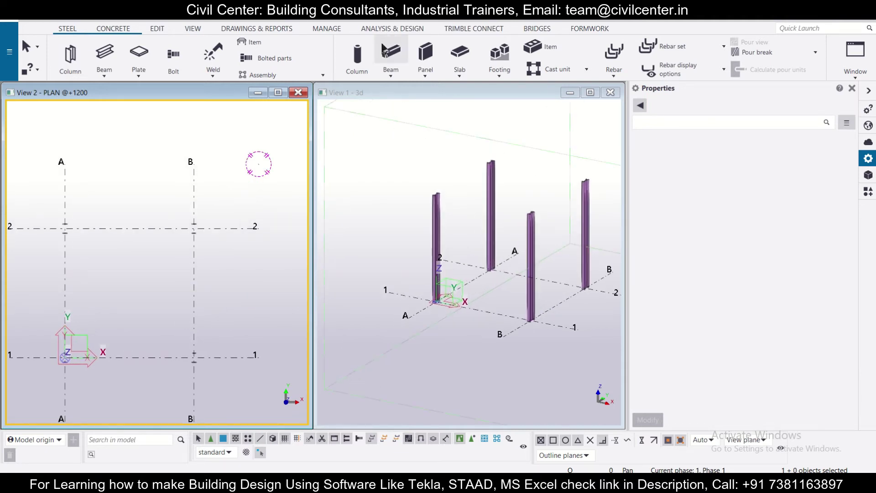
left_click(101, 54)
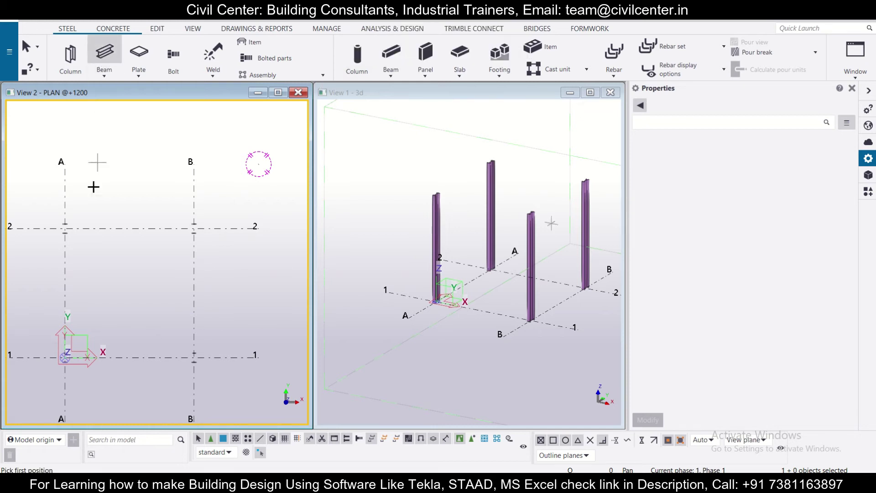
left_click(66, 229)
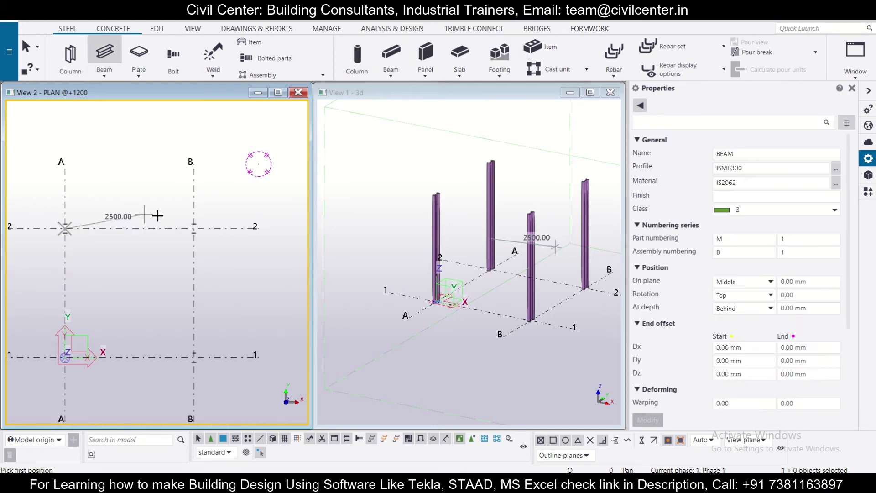
left_click(194, 228)
left_click(194, 229)
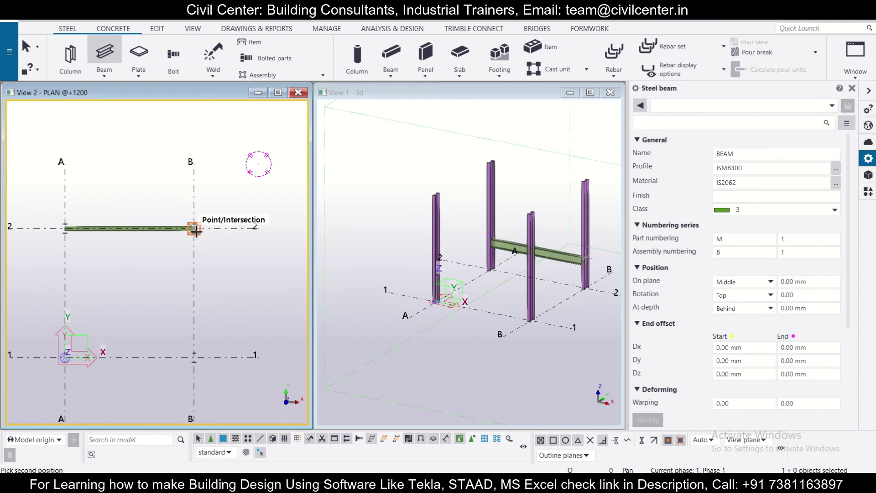
left_click(194, 357)
- Complete the beam frame with steel beams along grid line 1 from B to A and along grid line A from 1 to 2
left_click(194, 356)
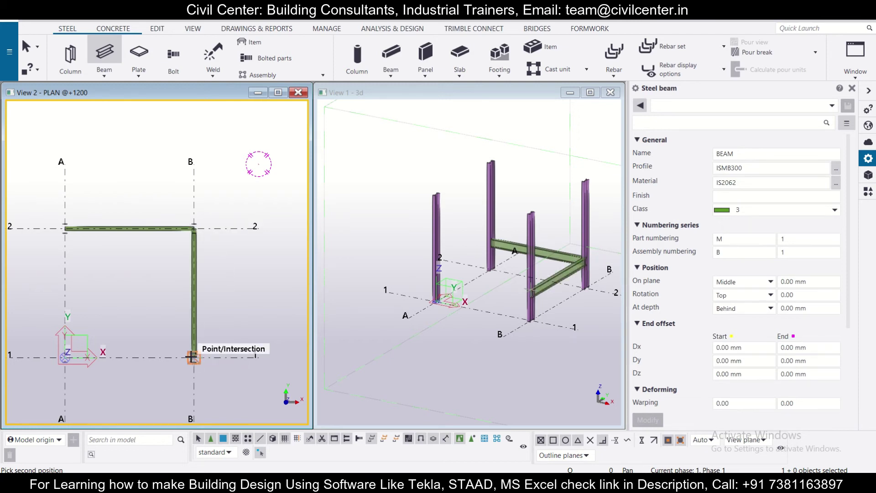
left_click(66, 358)
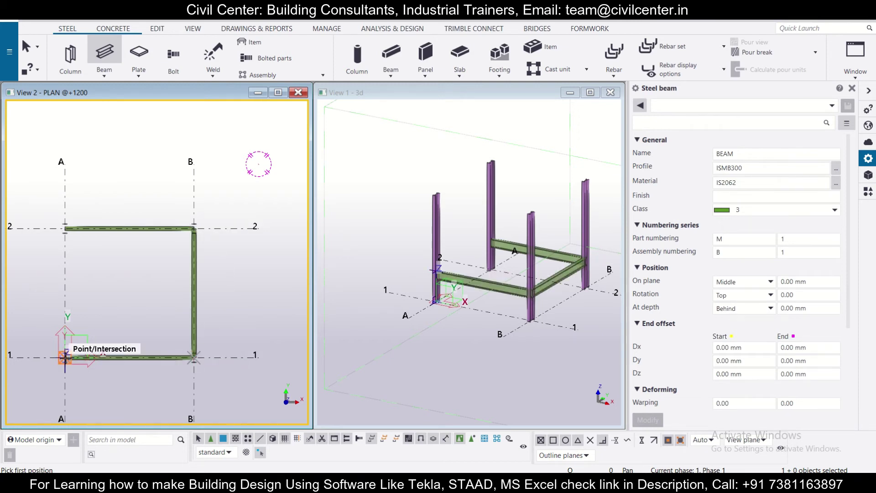
left_click(66, 358)
left_click(66, 227)
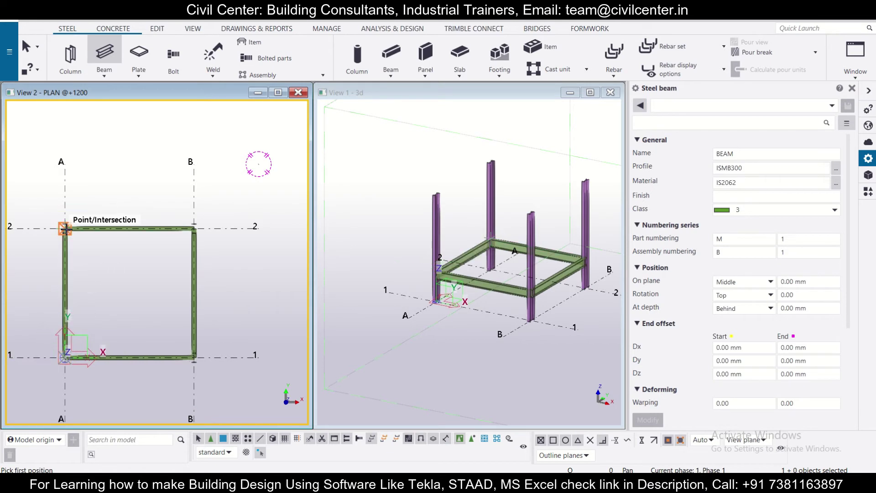
key("Escape")
- Search the applications and components catalog for "base plate" and start the Base plate (1042) component
scroll(548, 266, "up", 5)
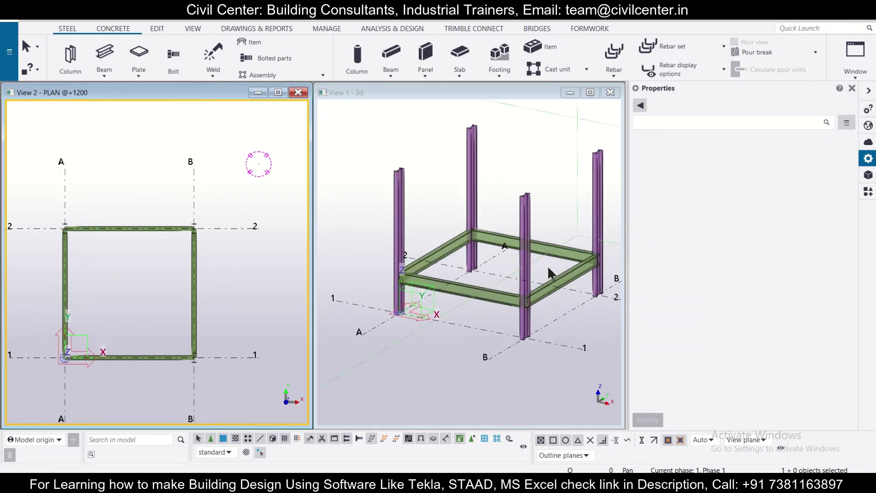
scroll(567, 296, "down", 5)
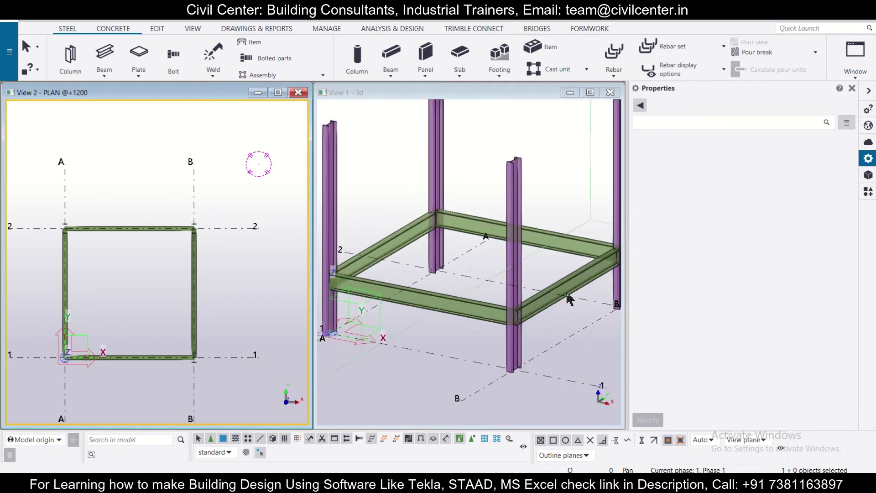
scroll(568, 295, "down", 1)
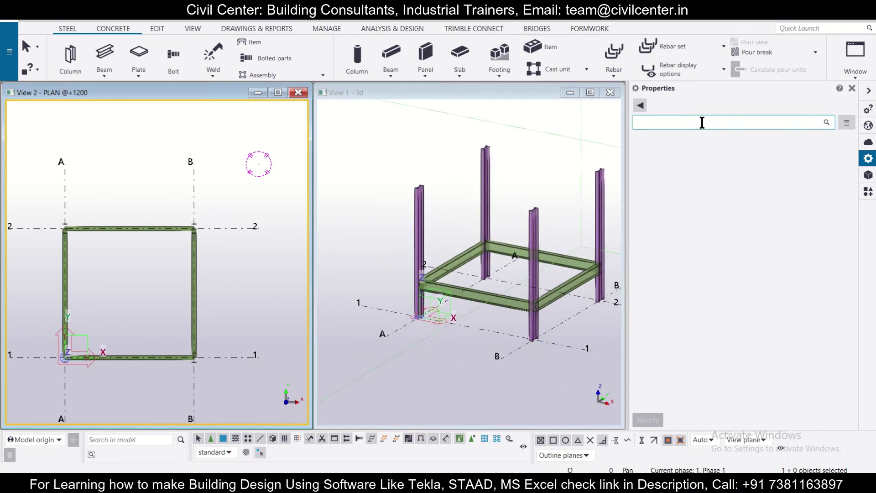
left_click(868, 192)
left_click(791, 124)
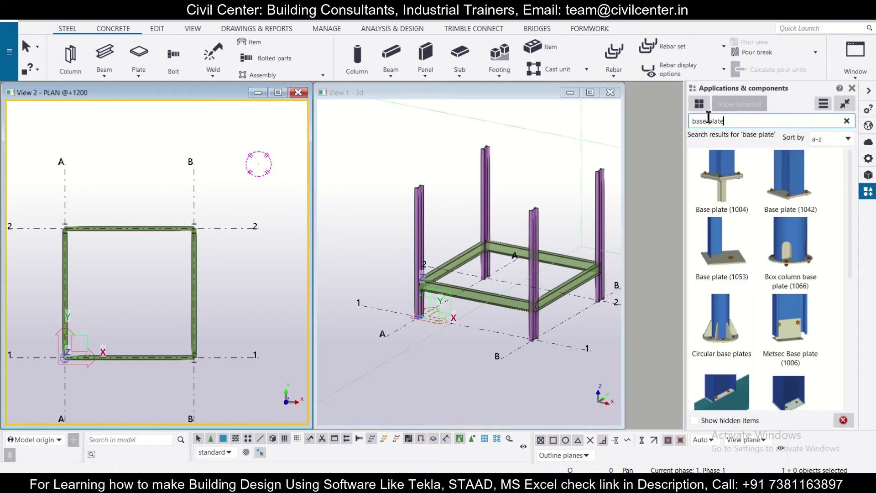
left_click(782, 185)
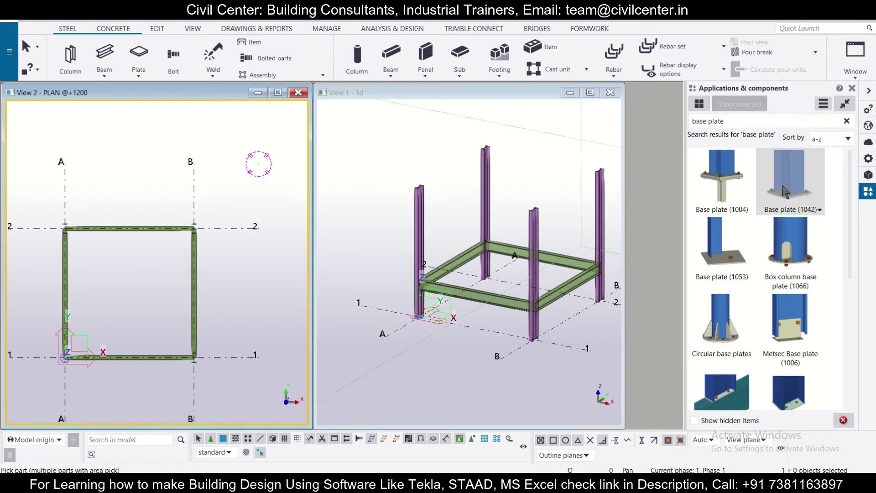
- Apply the base plate to the column at A-1, positioned at the centre of its bottom end, and end the command
scroll(441, 295, "up", 4)
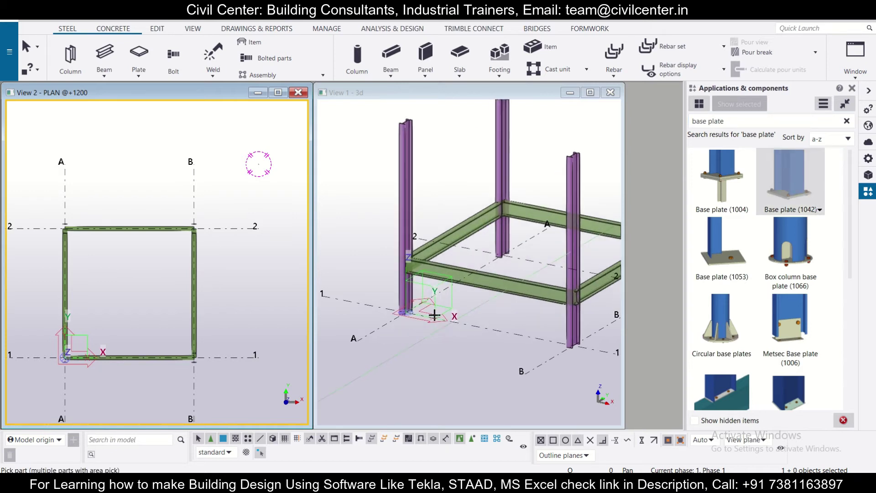
scroll(419, 311, "up", 1)
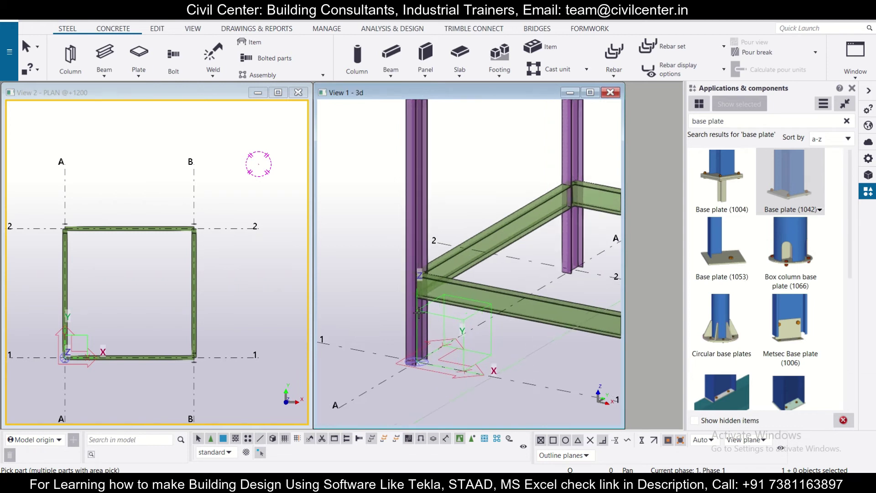
left_click(414, 254)
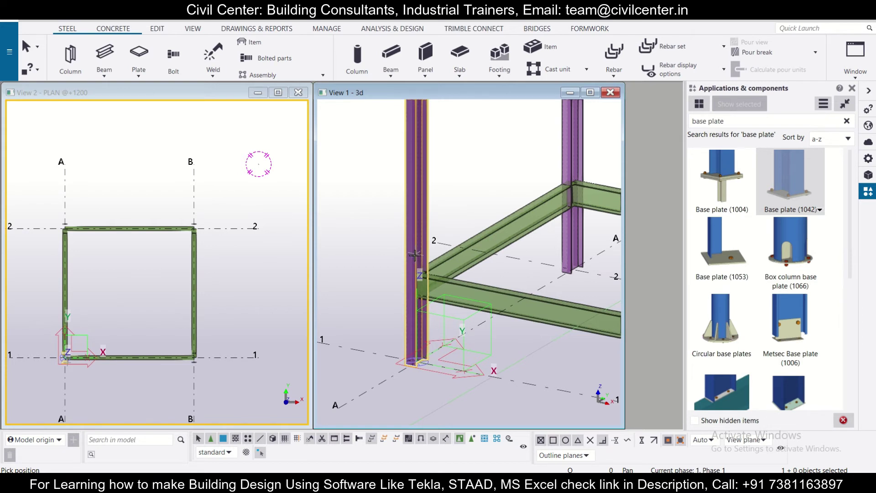
scroll(408, 358, "up", 5)
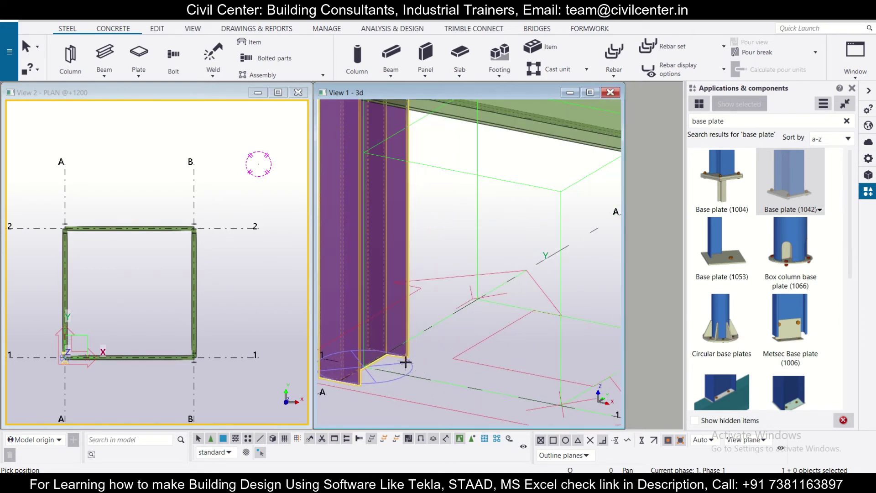
scroll(392, 365, "up", 2)
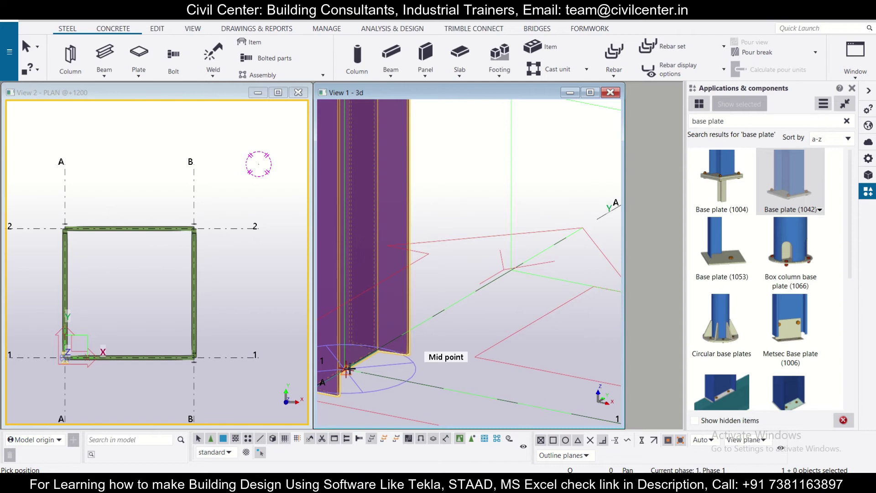
left_click(351, 371)
scroll(440, 347, "down", 4)
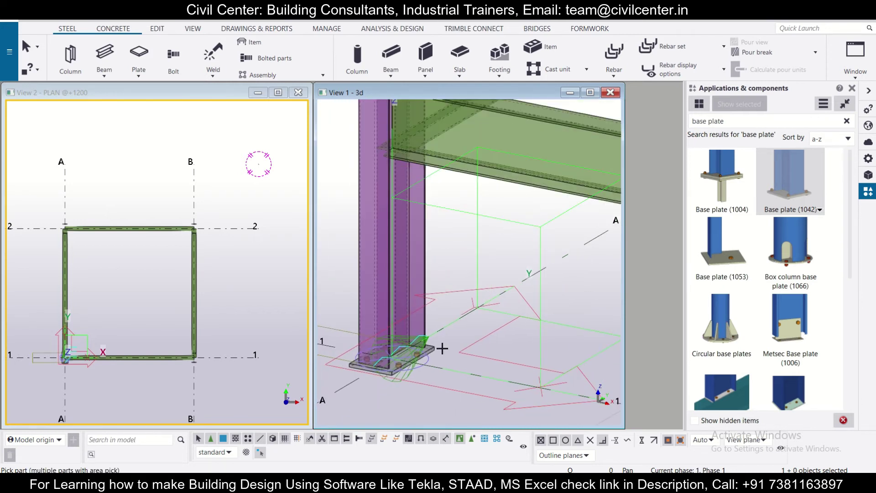
right_click(440, 349)
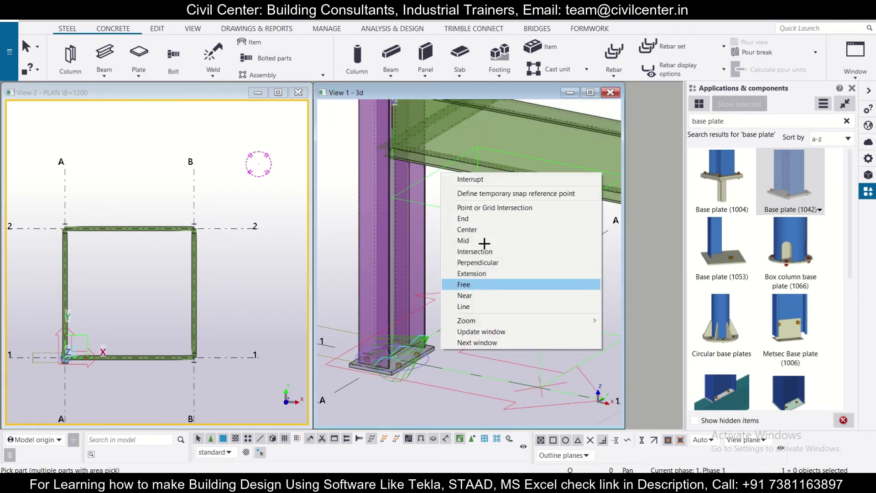
left_click(489, 181)
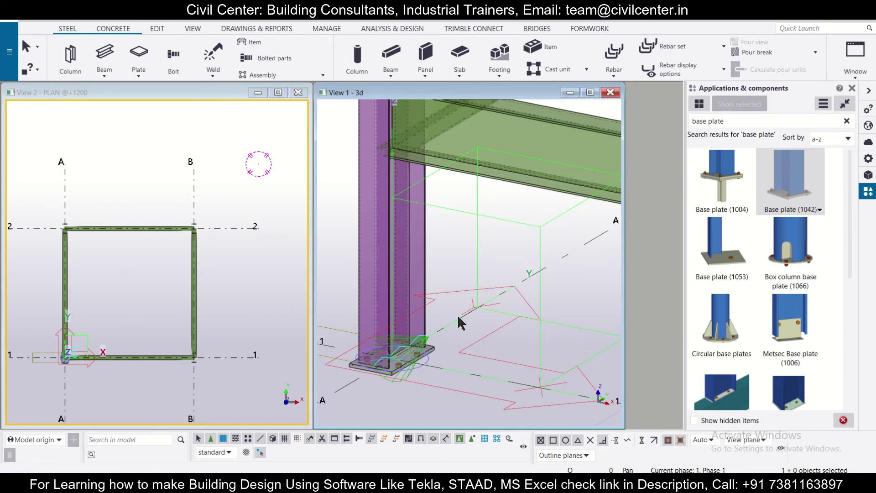
scroll(458, 312, "up", 2)
scroll(454, 314, "down", 2)
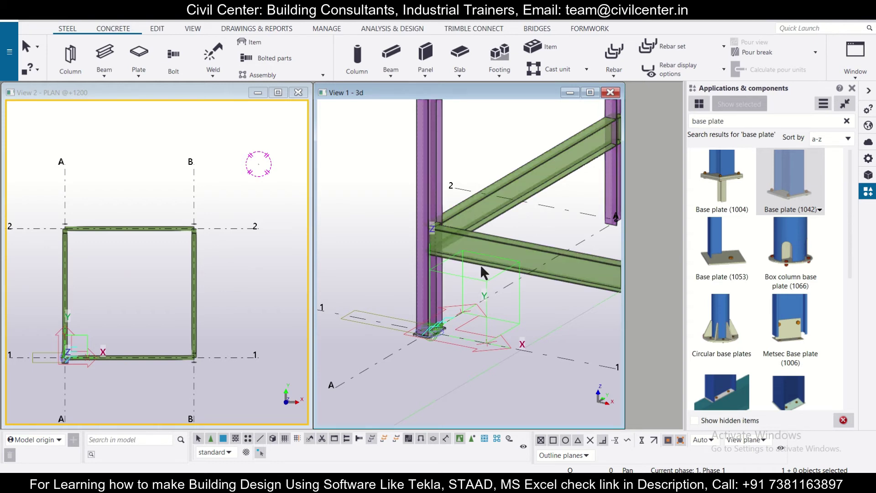
scroll(445, 331, "up", 2)
scroll(445, 331, "up", 4)
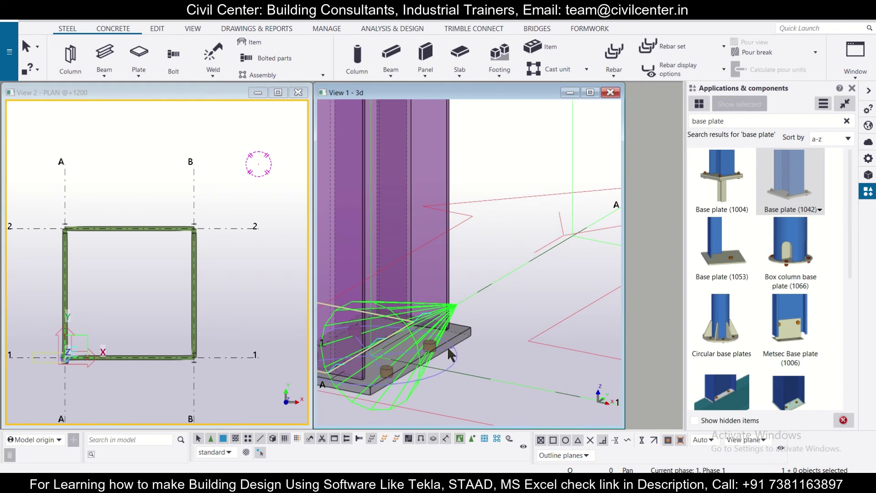
right_click(458, 345)
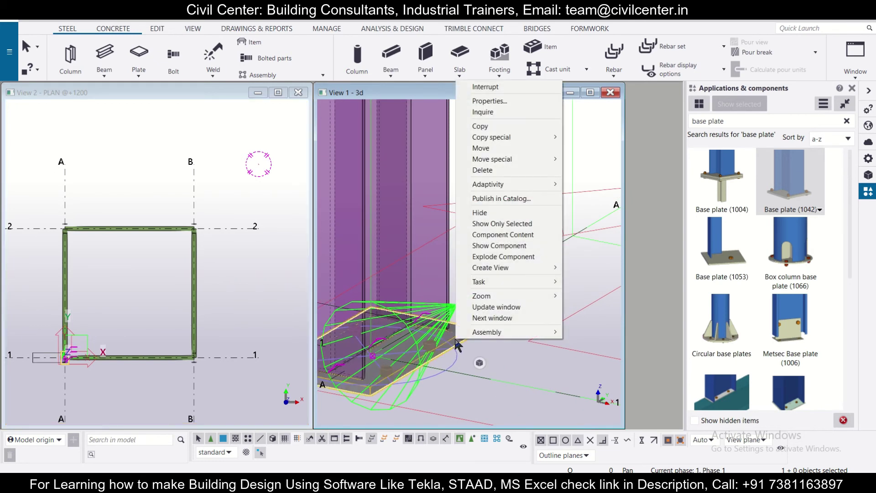
mouse_move(486, 302)
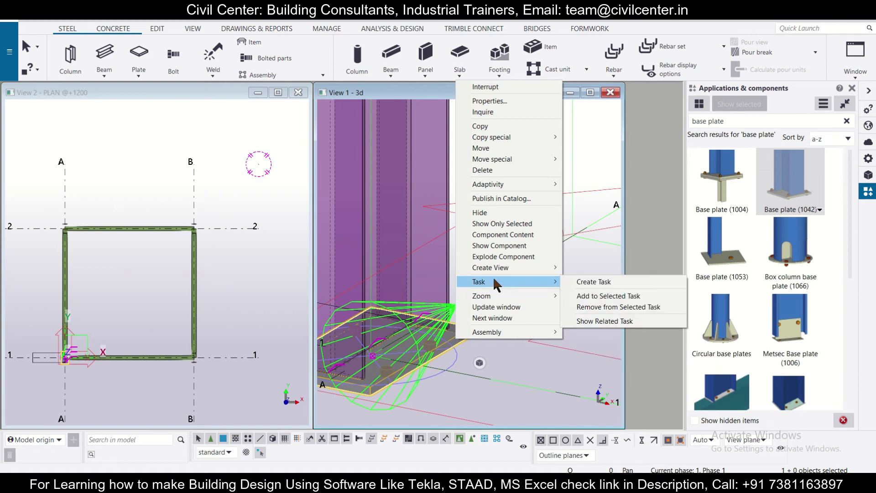
left_click(514, 365)
- Redraw the 3d view and open the settings of the base plate component on column A-1
right_click(514, 365)
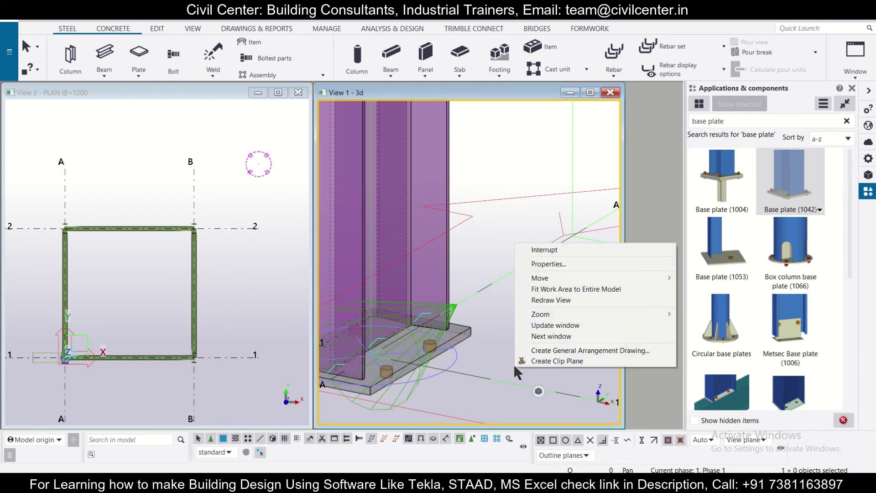
left_click(564, 301)
scroll(469, 334, "up", 2)
left_click(417, 349)
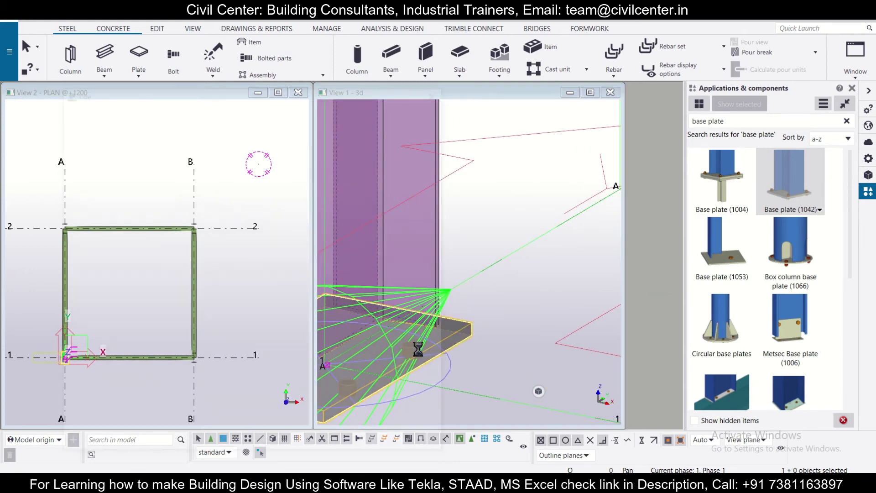
double_click(418, 349)
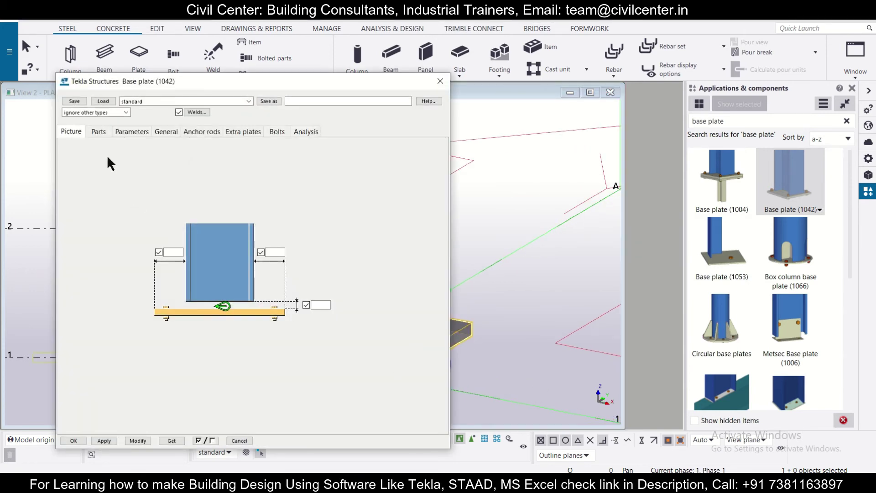
- Set the base plate thickness to 25 mm in the component's part settings
left_click(100, 132)
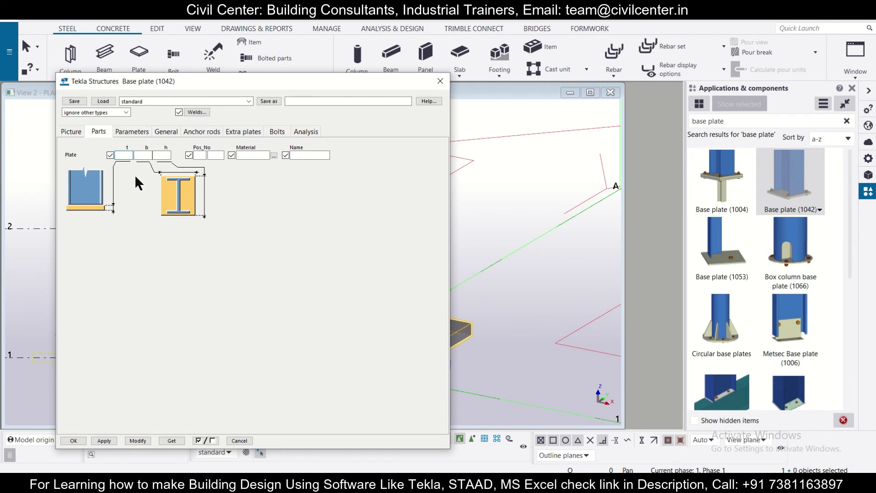
type("25")
left_click(138, 131)
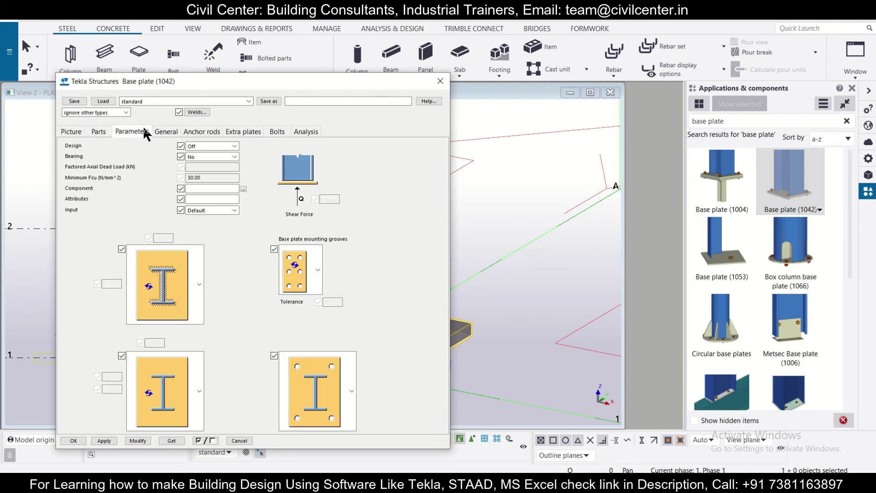
- Fix the base plate with anchor rods and choose the L-shaped hooked rod with dimensions a and b
left_click(159, 132)
left_click(187, 133)
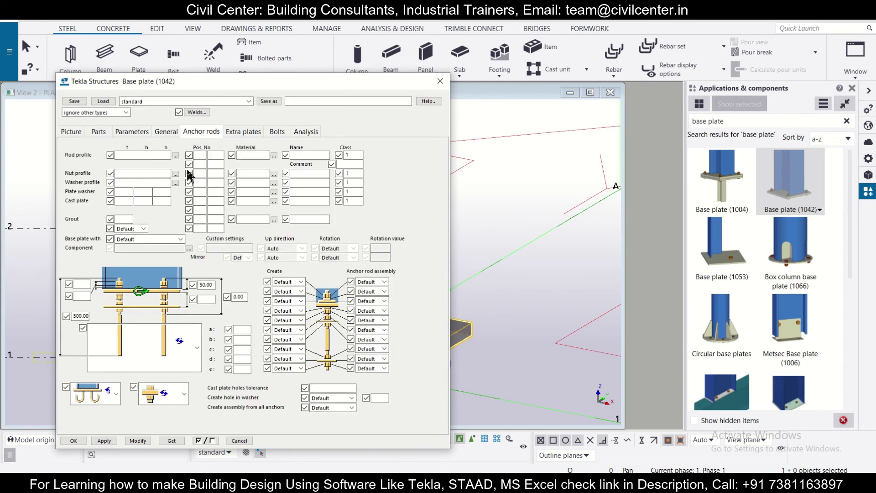
left_click(156, 238)
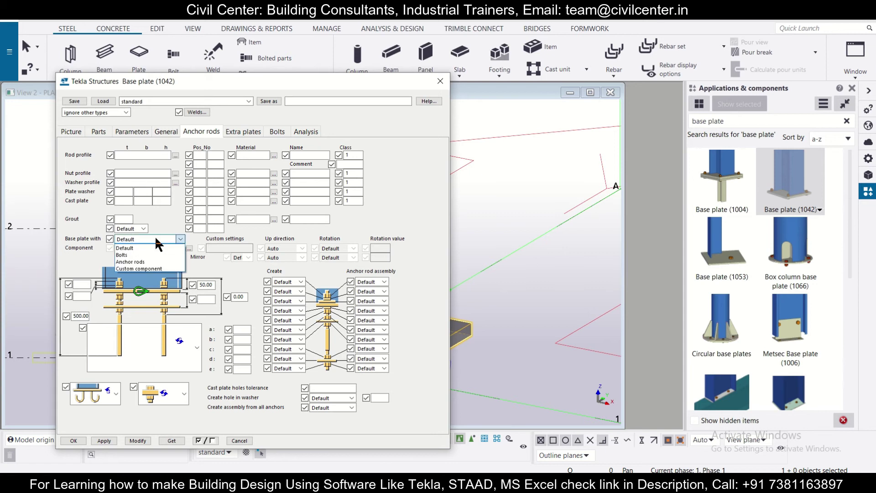
left_click(157, 261)
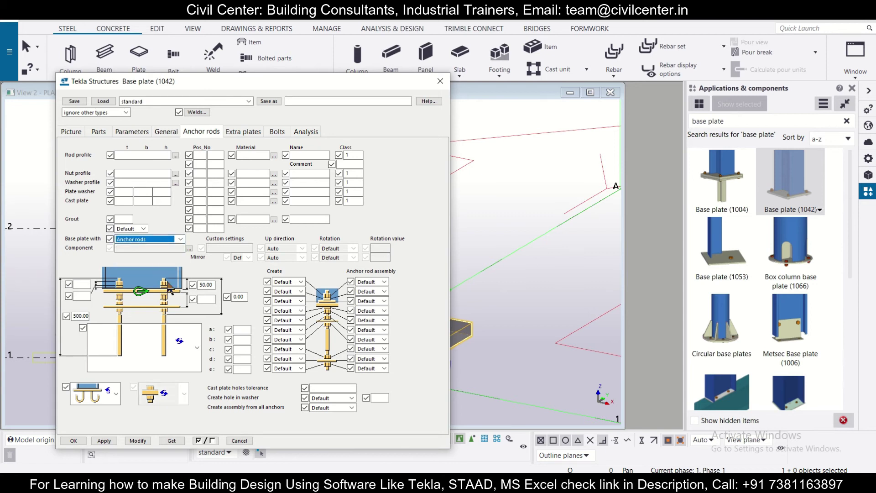
left_click(163, 355)
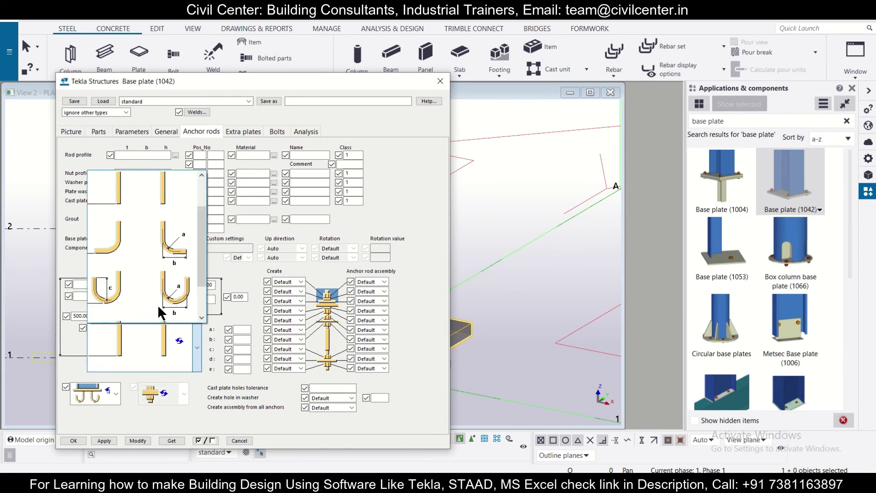
left_click(166, 292)
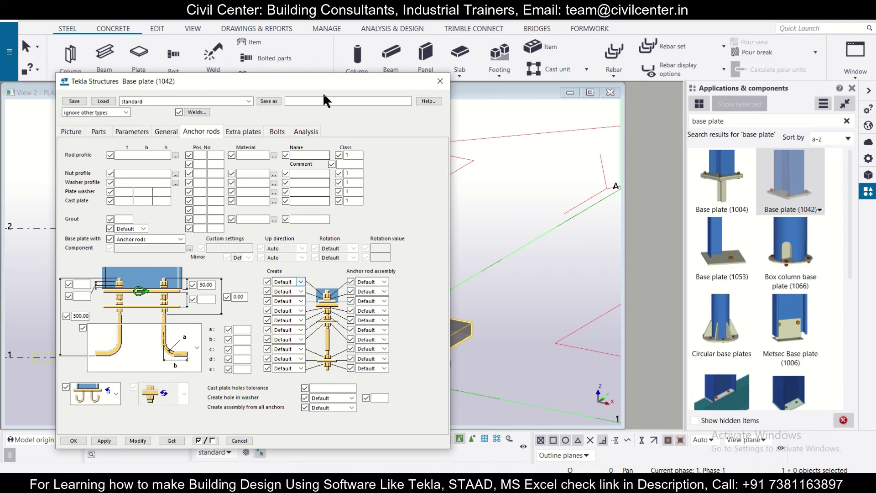
- Set the creation of the top two anchor rod assembly parts to Yes and modify the base plate on column A-1
left_click_drag(328, 82, 194, 59)
scroll(501, 295, "down", 3)
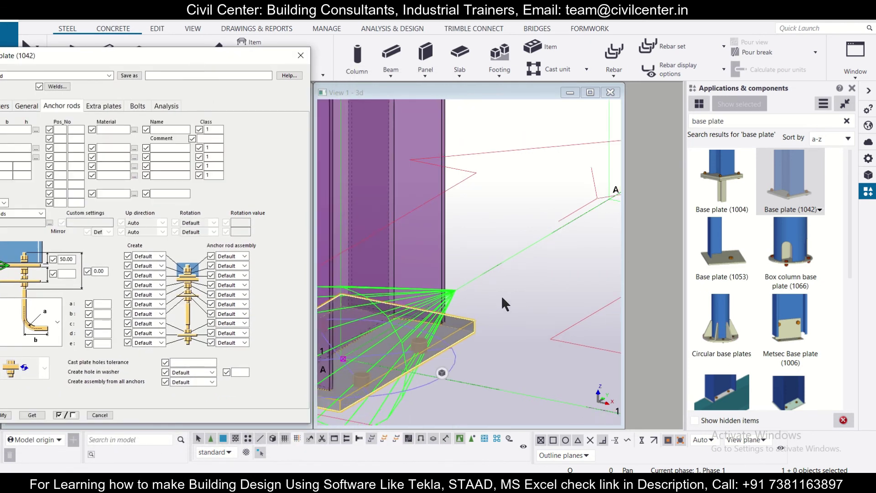
scroll(408, 364, "up", 2)
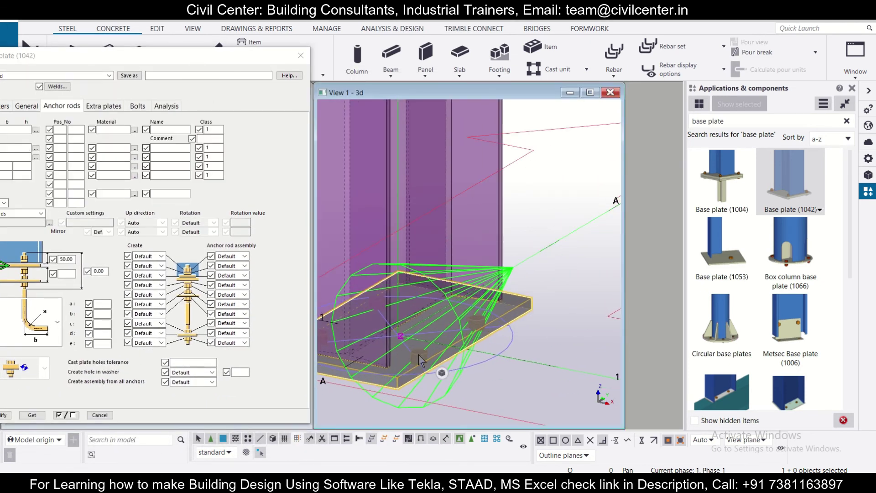
left_click(162, 258)
left_click(162, 258)
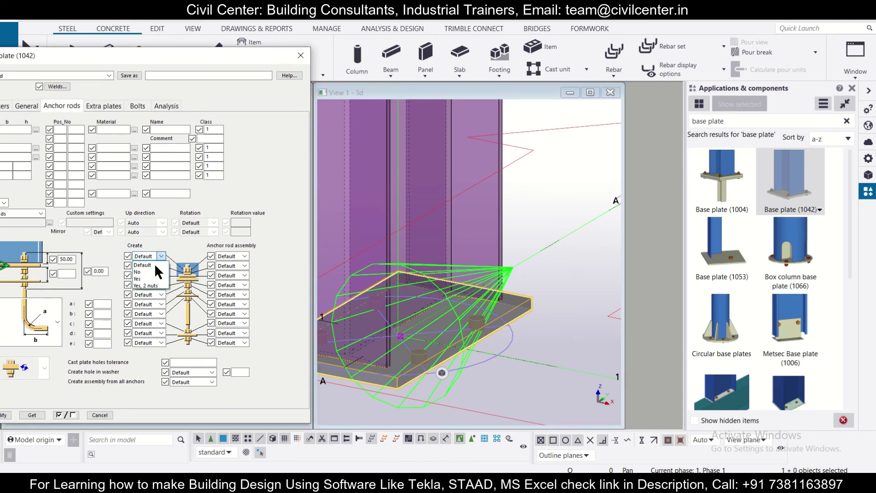
left_click(145, 272)
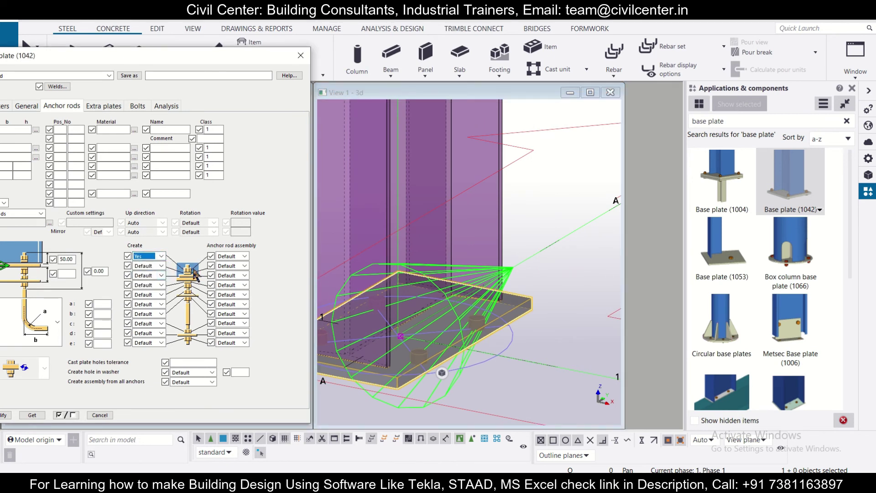
left_click(161, 266)
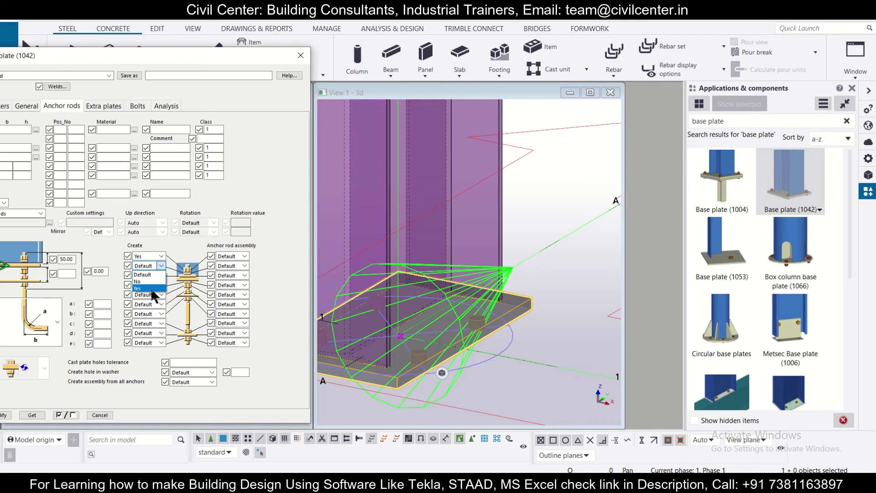
left_click(153, 289)
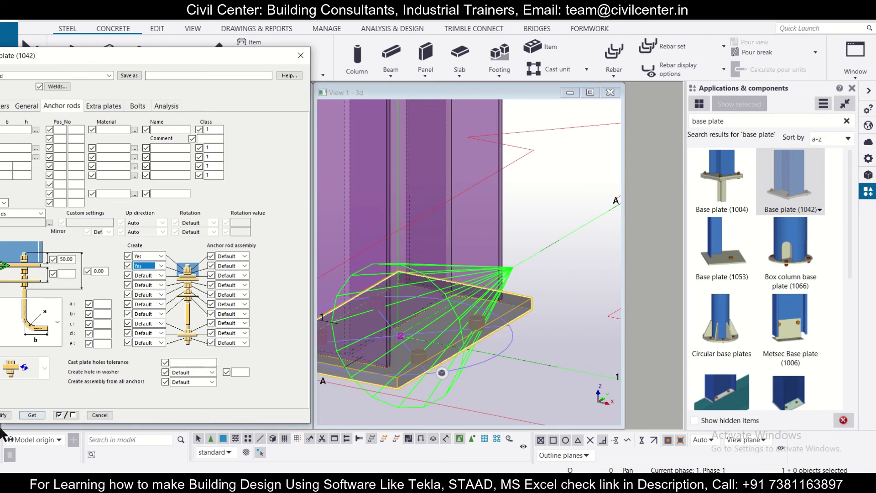
left_click(6, 415)
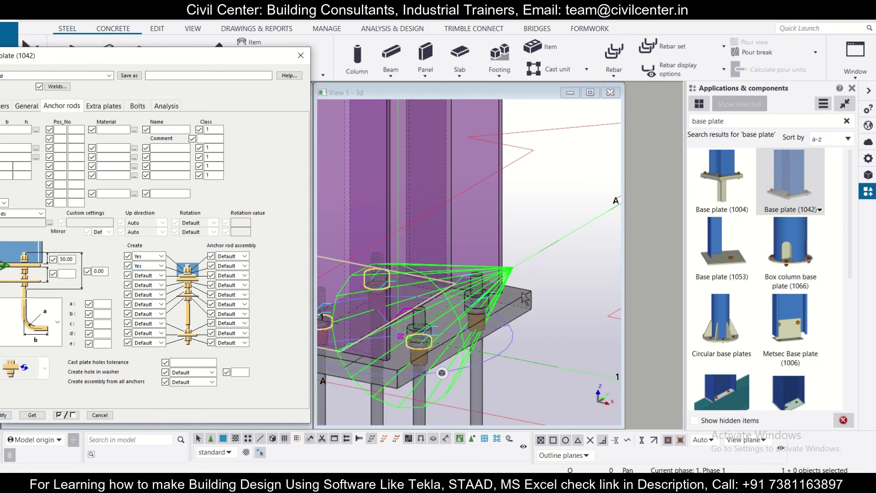
- Set the bolt size of the base plate connection to 16
scroll(524, 299, "down", 3)
scroll(483, 365, "up", 5)
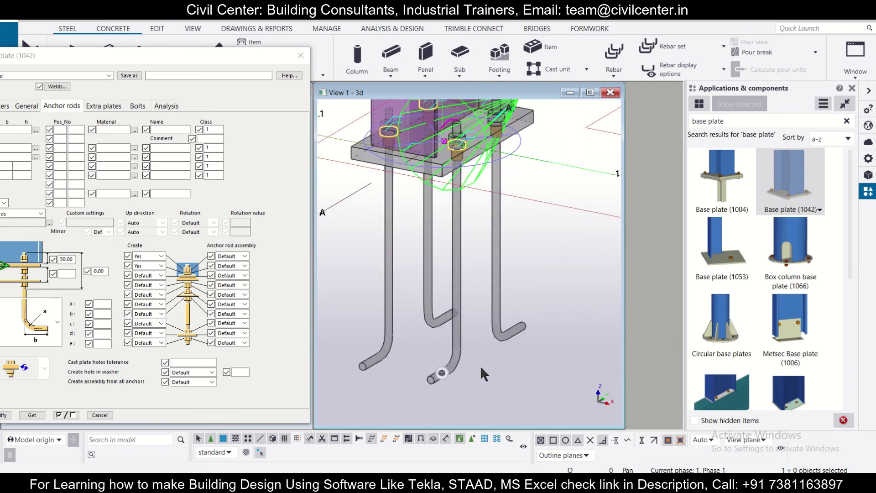
scroll(482, 369, "down", 3)
scroll(482, 369, "up", 3)
scroll(495, 324, "down", 4)
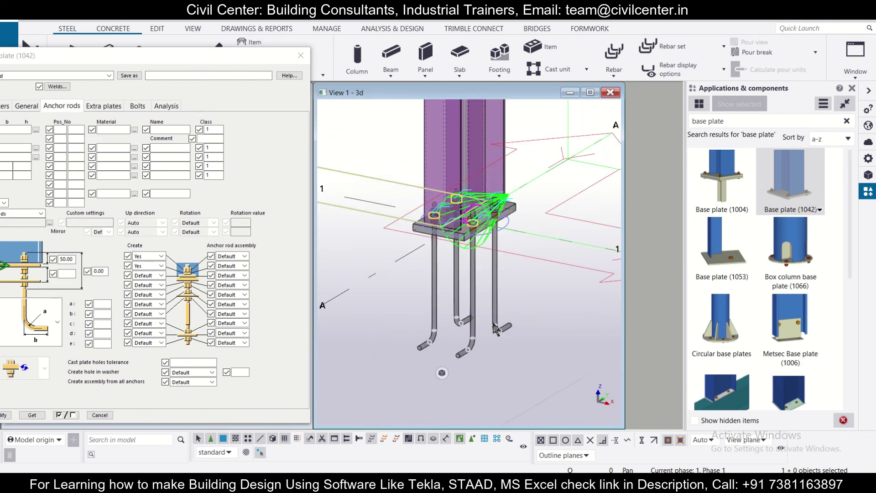
left_click(105, 107)
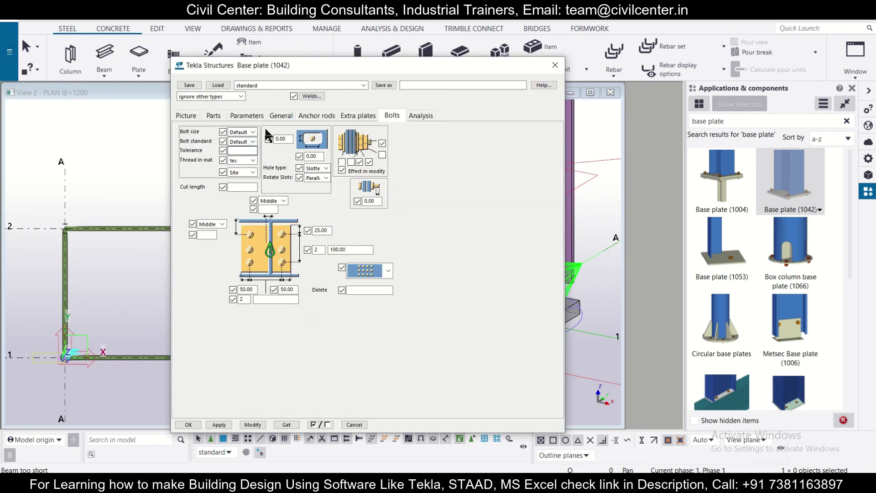
left_click(252, 132)
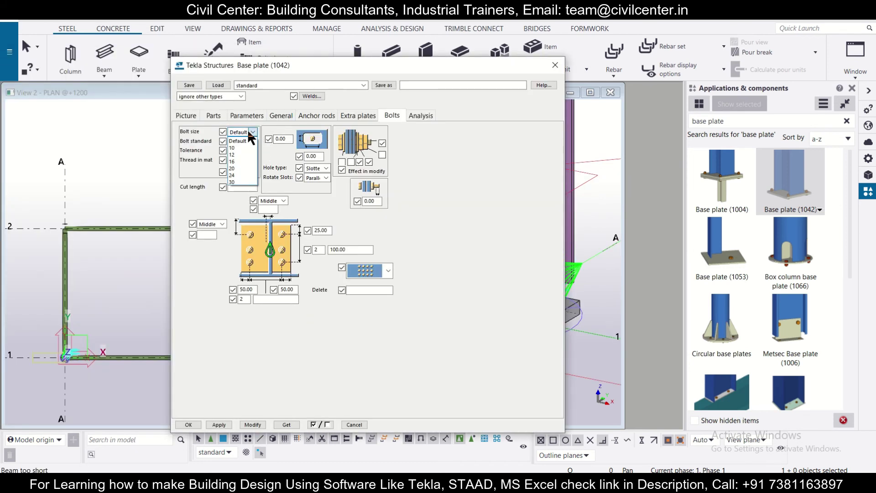
left_click(233, 161)
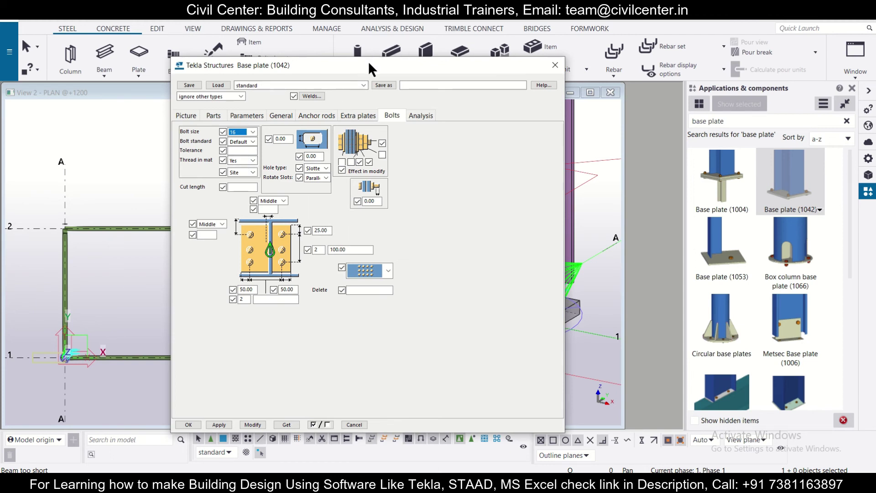
left_click_drag(368, 62, 227, 67)
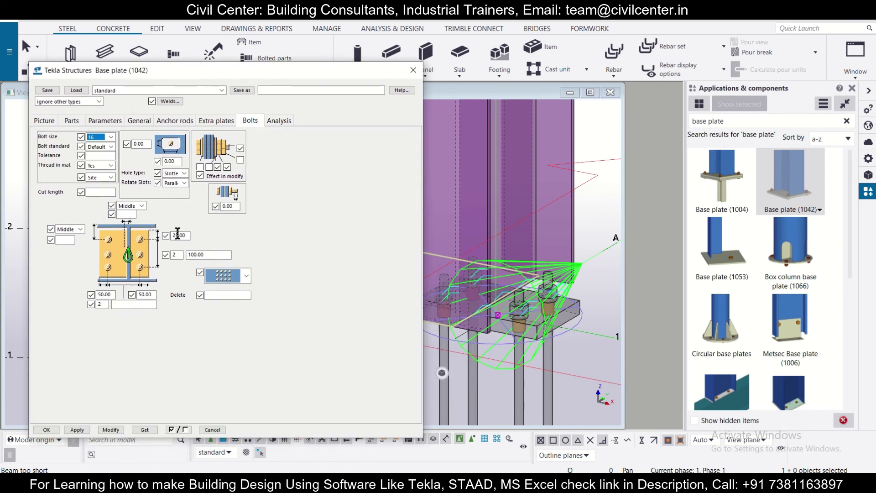
- Set the number of bolt rows along the column depth to 5 and modify the connection
double_click(175, 254)
key("BackSpace")
type("5")
left_click(111, 429)
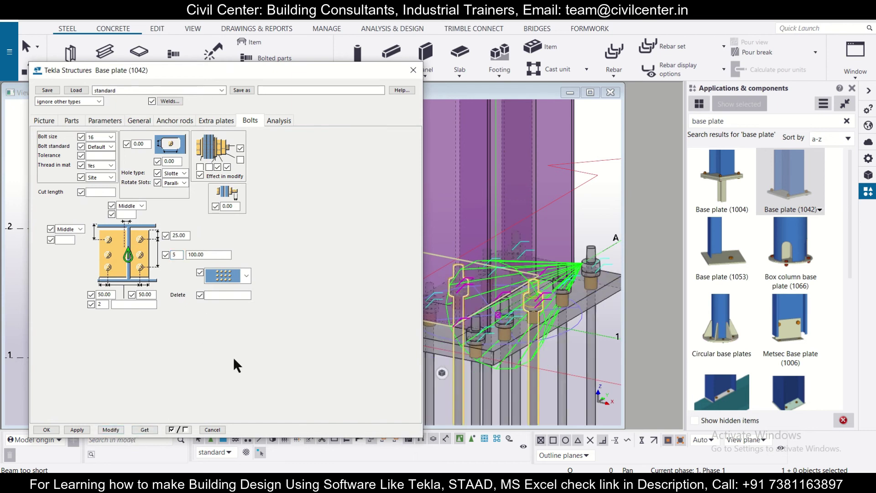
- Set the bolt rows along the column depth to 3 with 150 mm spacing and modify the connection
double_click(177, 254)
type("3")
double_click(193, 254)
type("150")
left_click(111, 429)
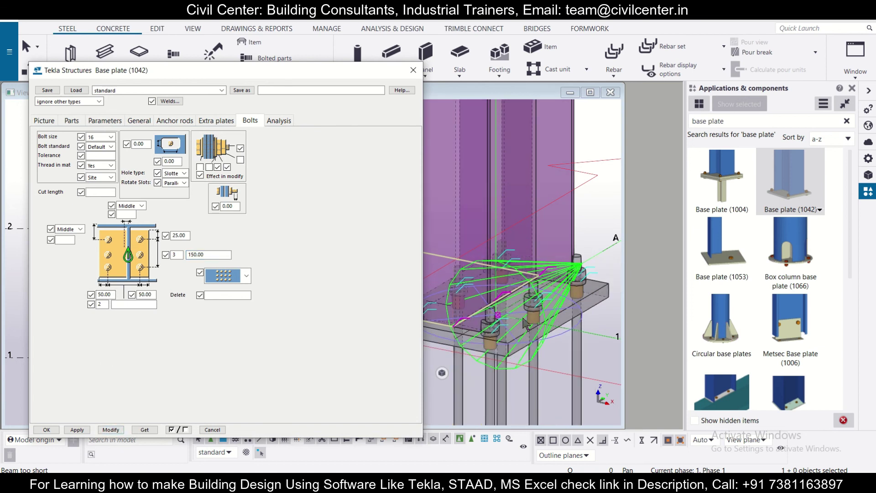
- Increase the spacing of the bolt rows along the column depth to 200 mm and modify the connection
left_click_drag(211, 253, 169, 257)
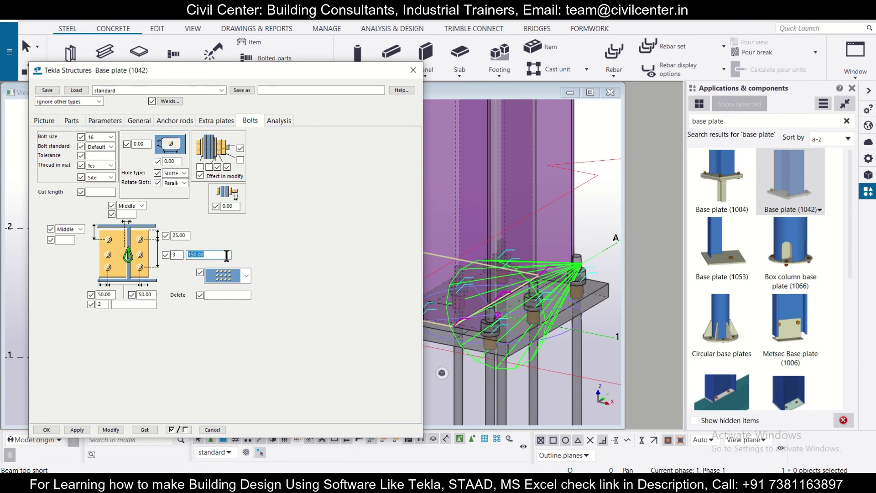
type("2")
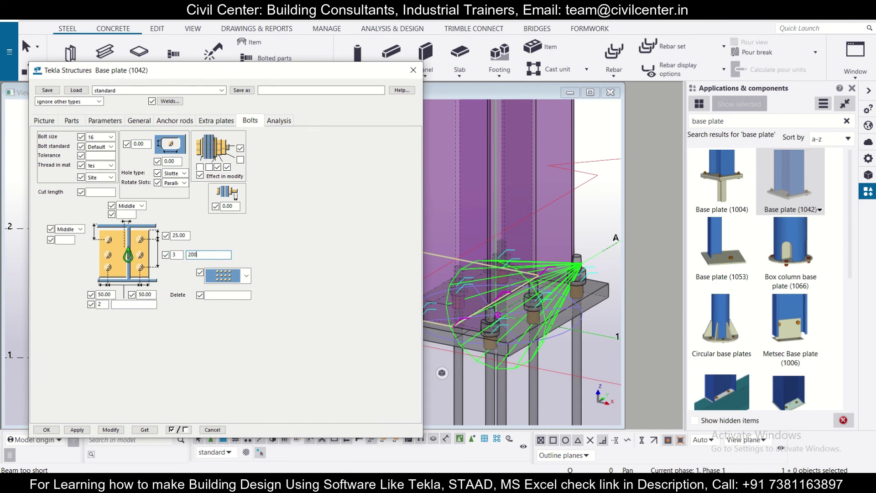
left_click(110, 429)
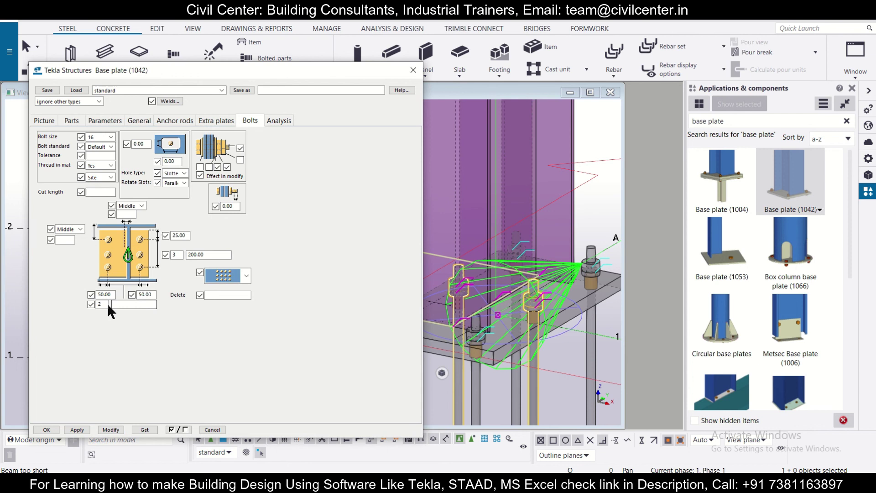
- Set the number of bolts across the plate width to 3, modify the connection and accept the base plate settings
middle_click_drag(508, 362, 552, 381, "ctrl")
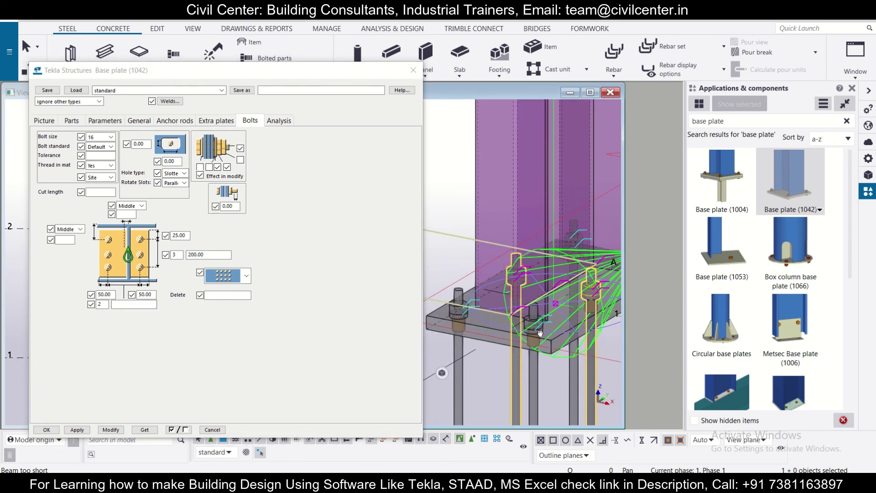
double_click(100, 304)
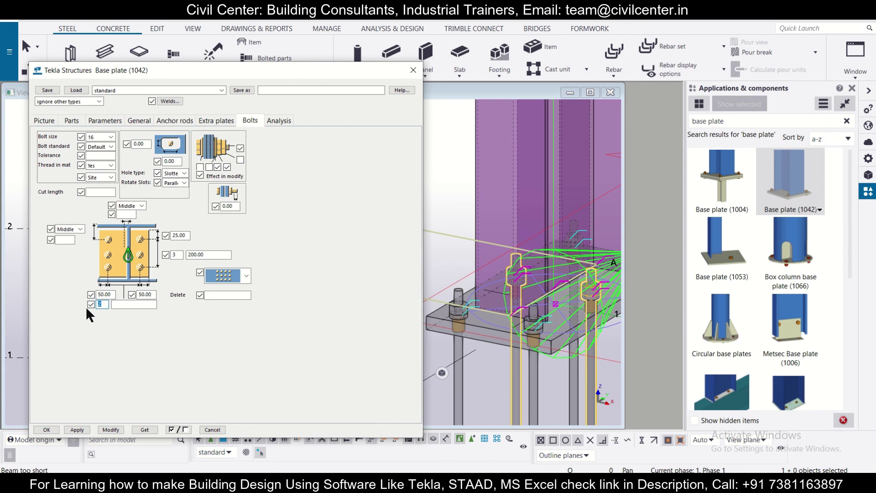
left_click(115, 431)
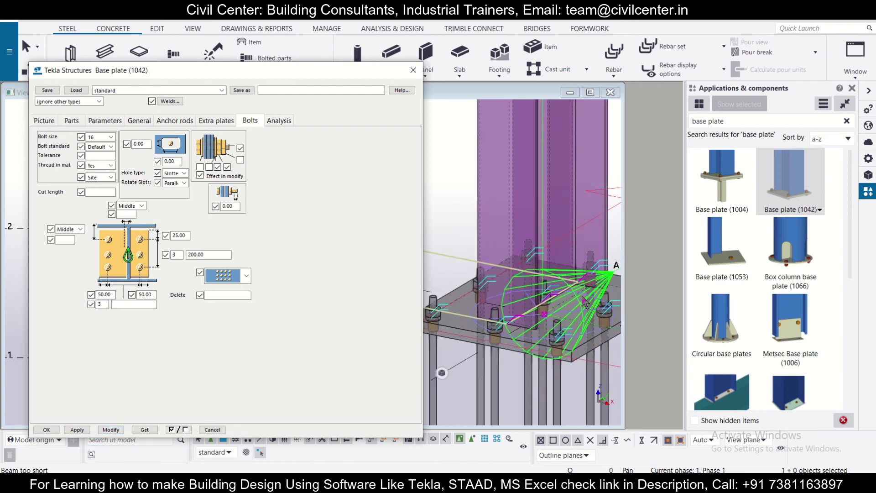
middle_click_drag(584, 301, 483, 280, "ctrl")
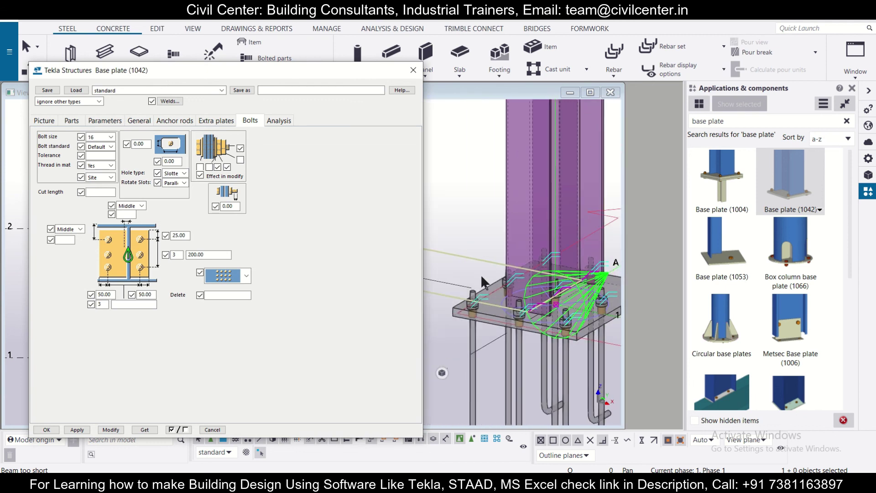
middle_click_drag(570, 347, 536, 347, "ctrl")
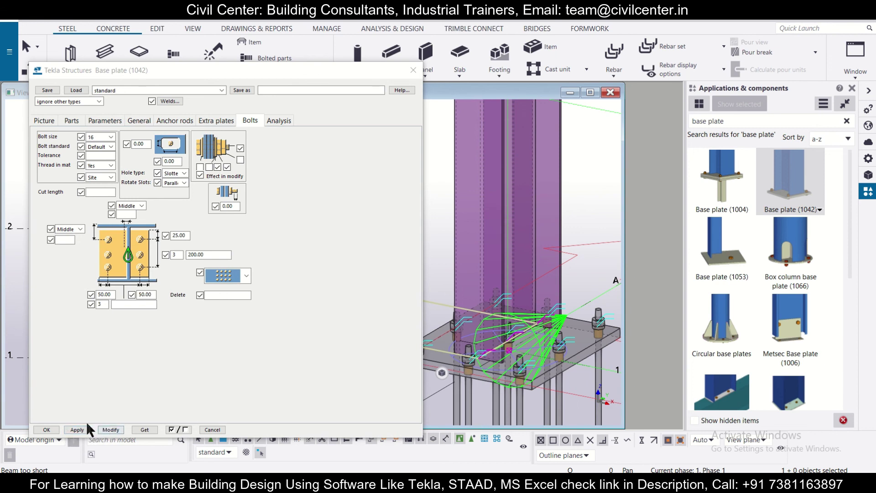
left_click(78, 430)
left_click(46, 430)
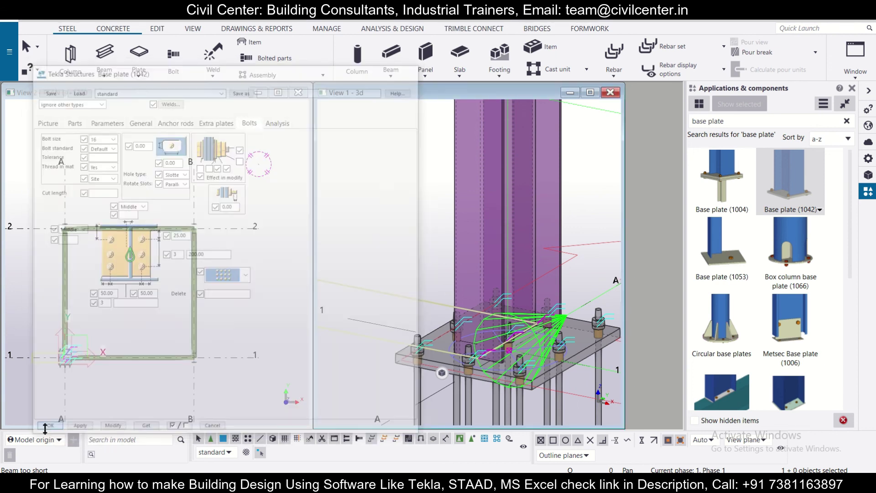
- Examine the base plate and its hooked anchor rods under column A-1 in the 3d view
scroll(388, 301, "down", 3)
scroll(438, 346, "up", 5)
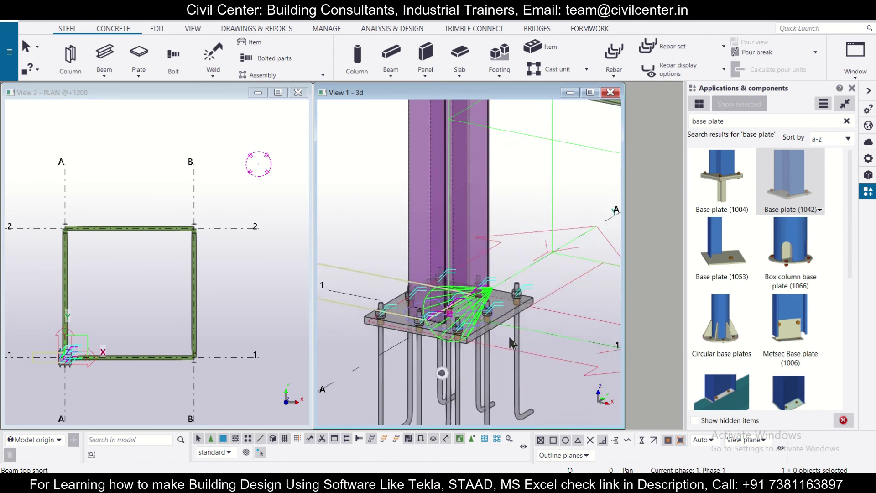
scroll(513, 343, "up", 1)
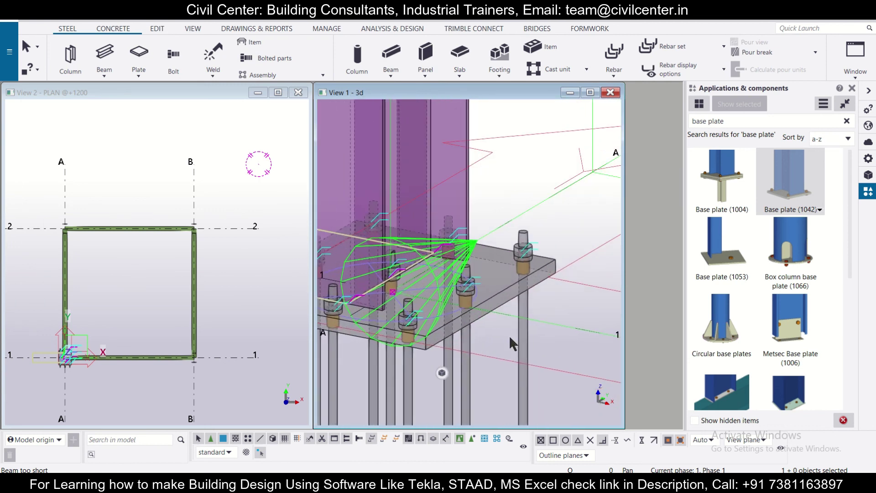
scroll(514, 344, "down", 4)
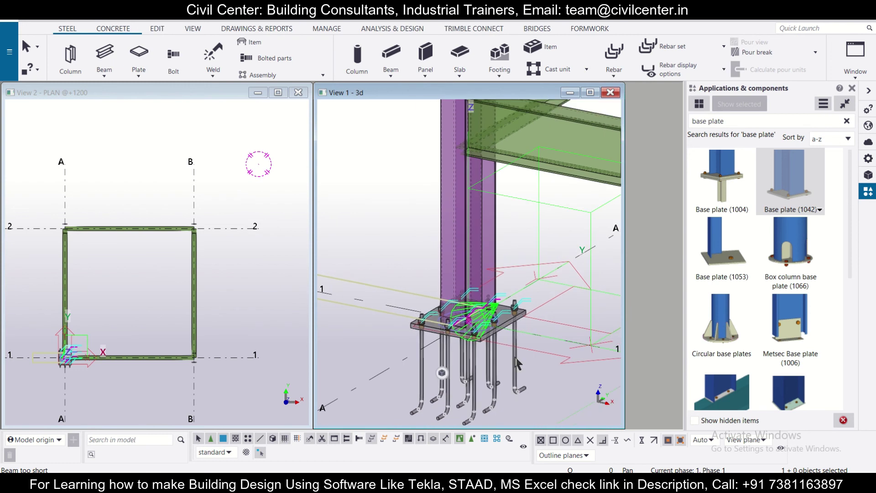
middle_click_drag(511, 365, 508, 296)
scroll(508, 311, "up", 1)
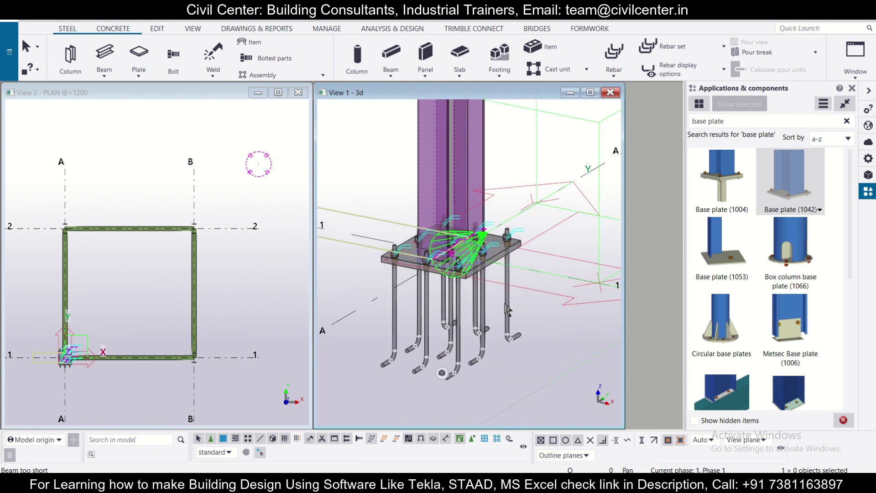
scroll(507, 310, "down", 4)
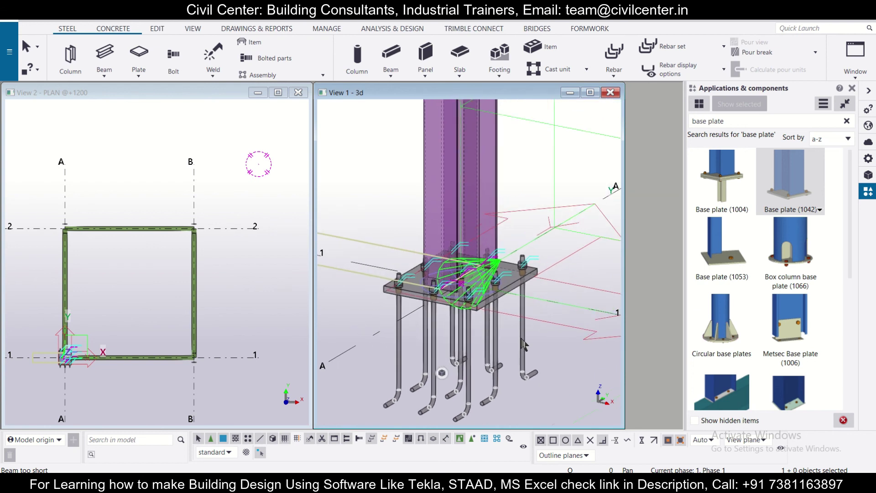
scroll(524, 345, "down", 2)
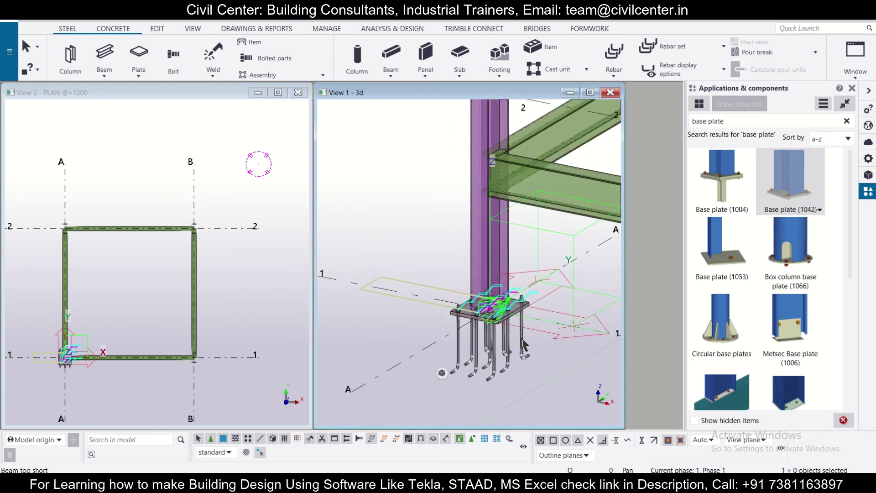